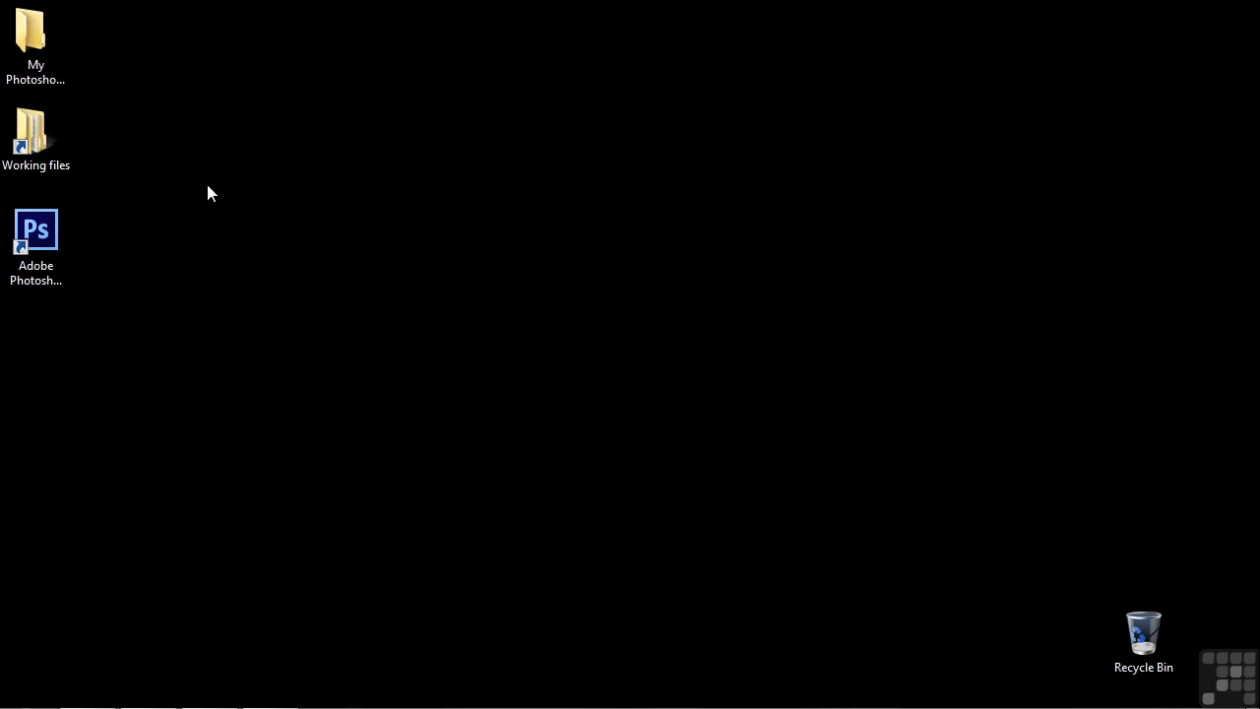
Step: Open Photoshop and create a transparent 1200 × 1200 pixel, 8-bit RGB document at 300 pixels/inch
double_click(35, 234)
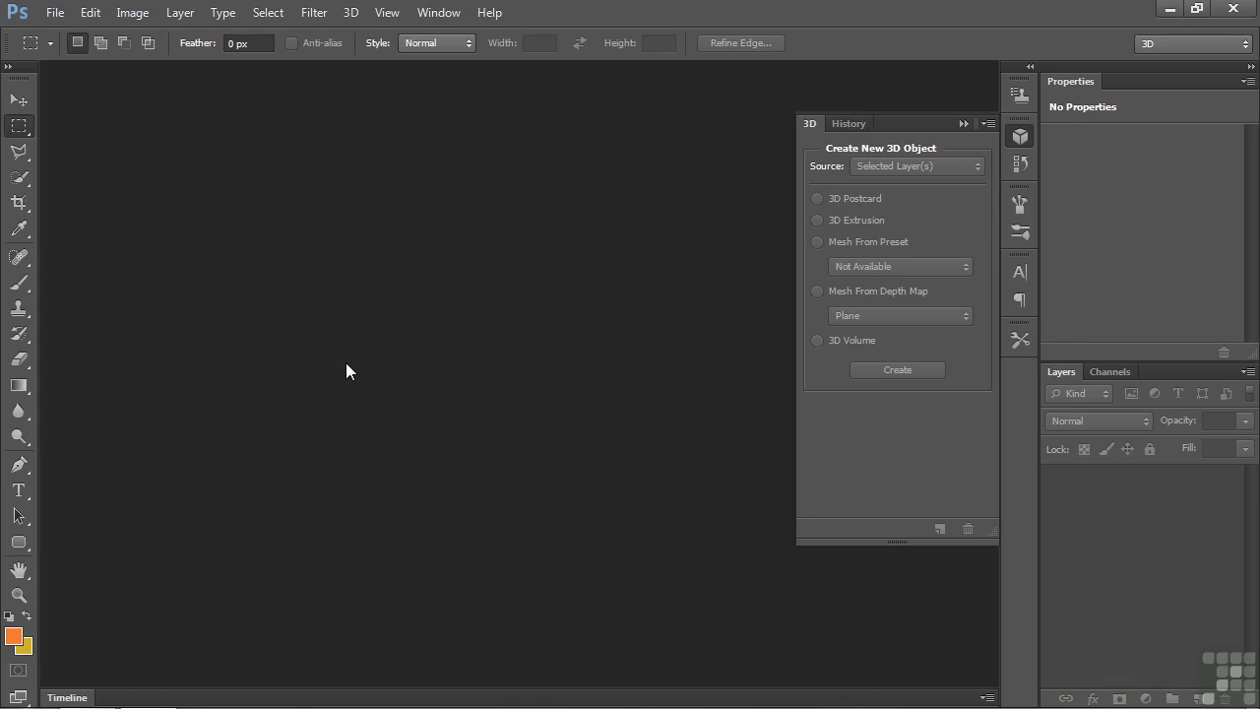
left_click(56, 12)
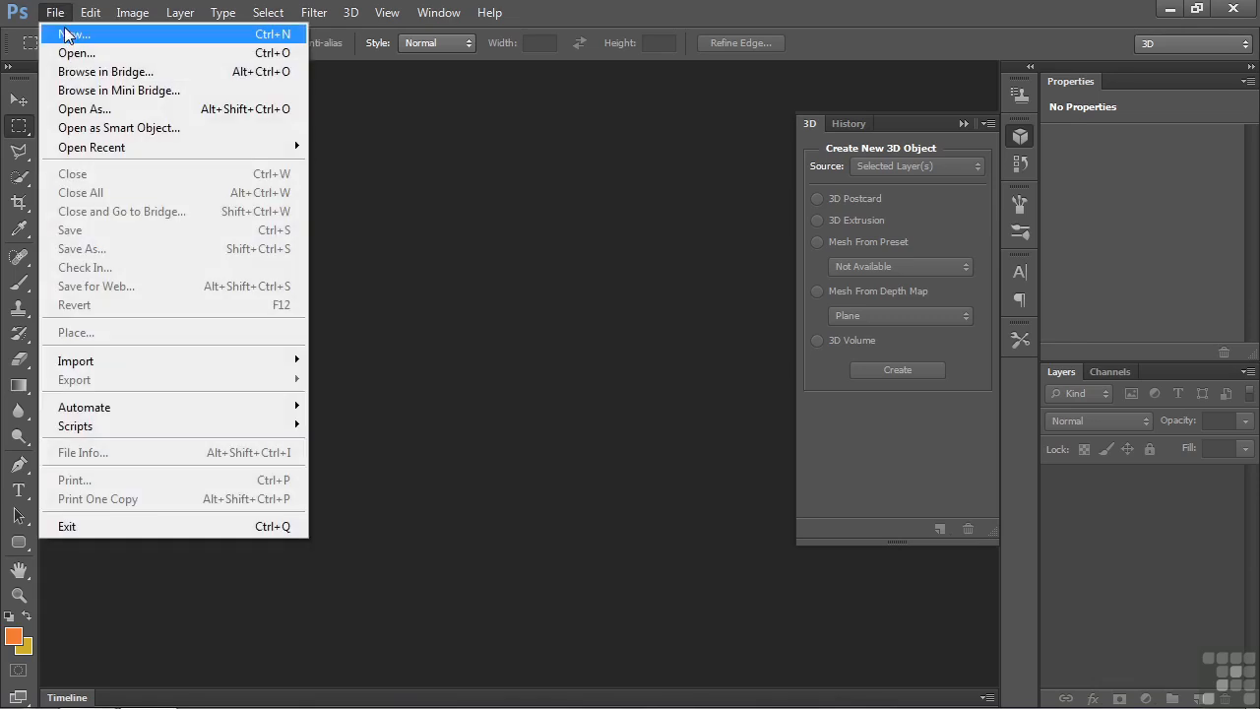
left_click(69, 32)
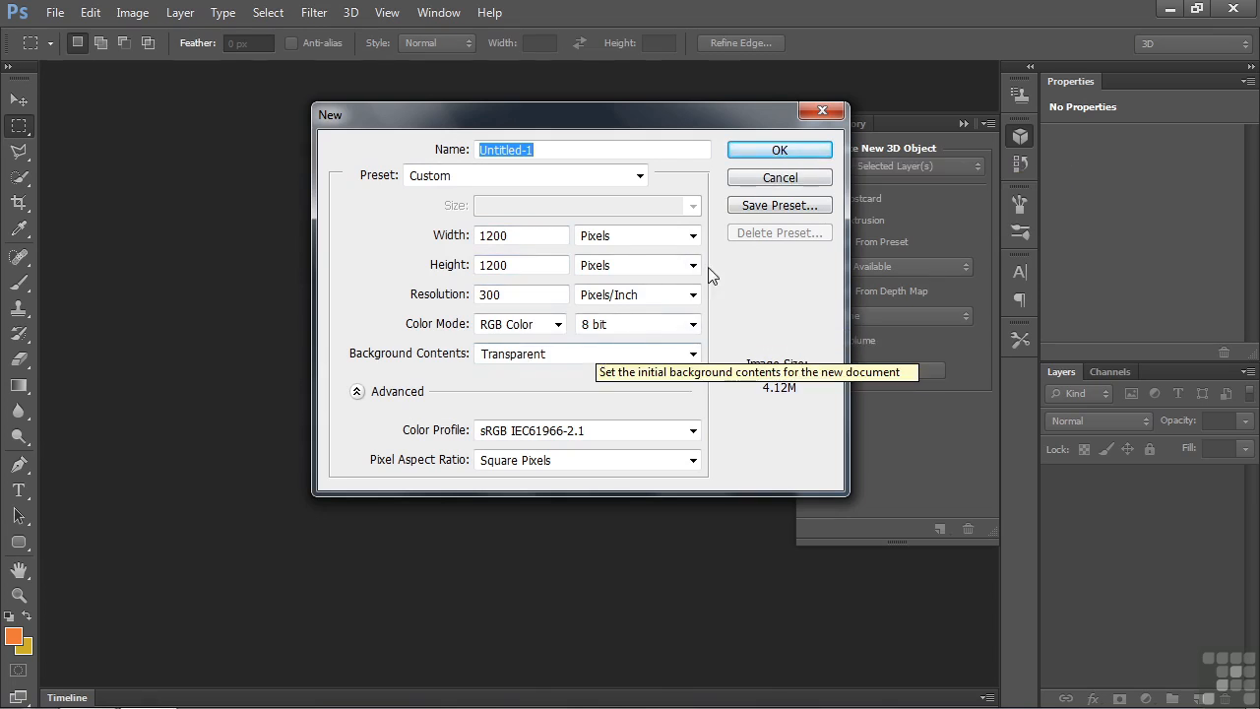
left_click(778, 150)
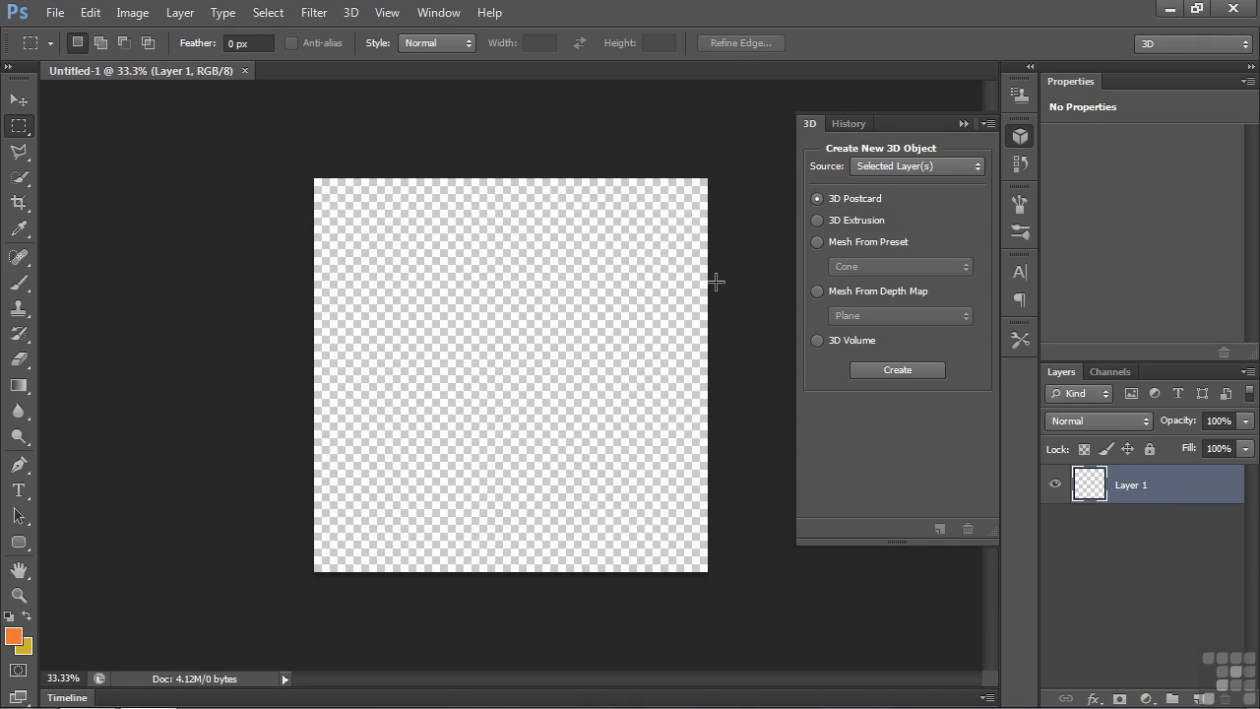
Step: Fill the empty layer with 50% Gray in Normal mode at 100% opacity
left_click(87, 13)
left_click(174, 290)
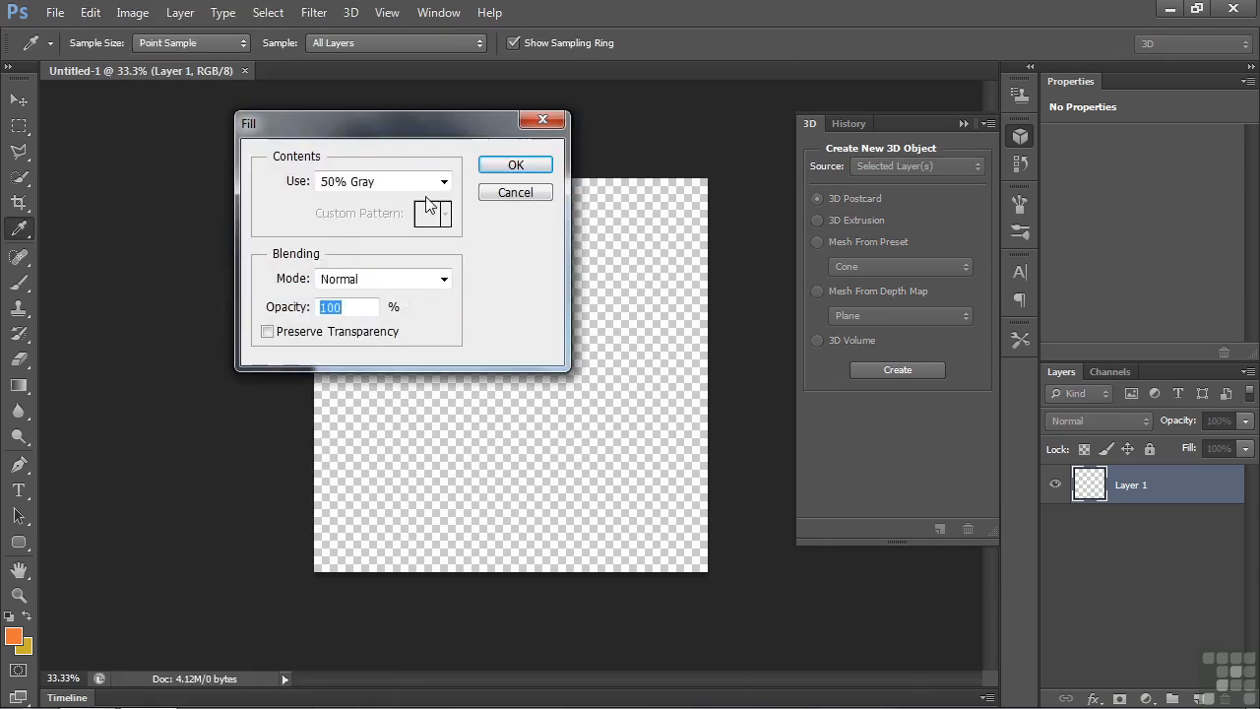
left_click(514, 165)
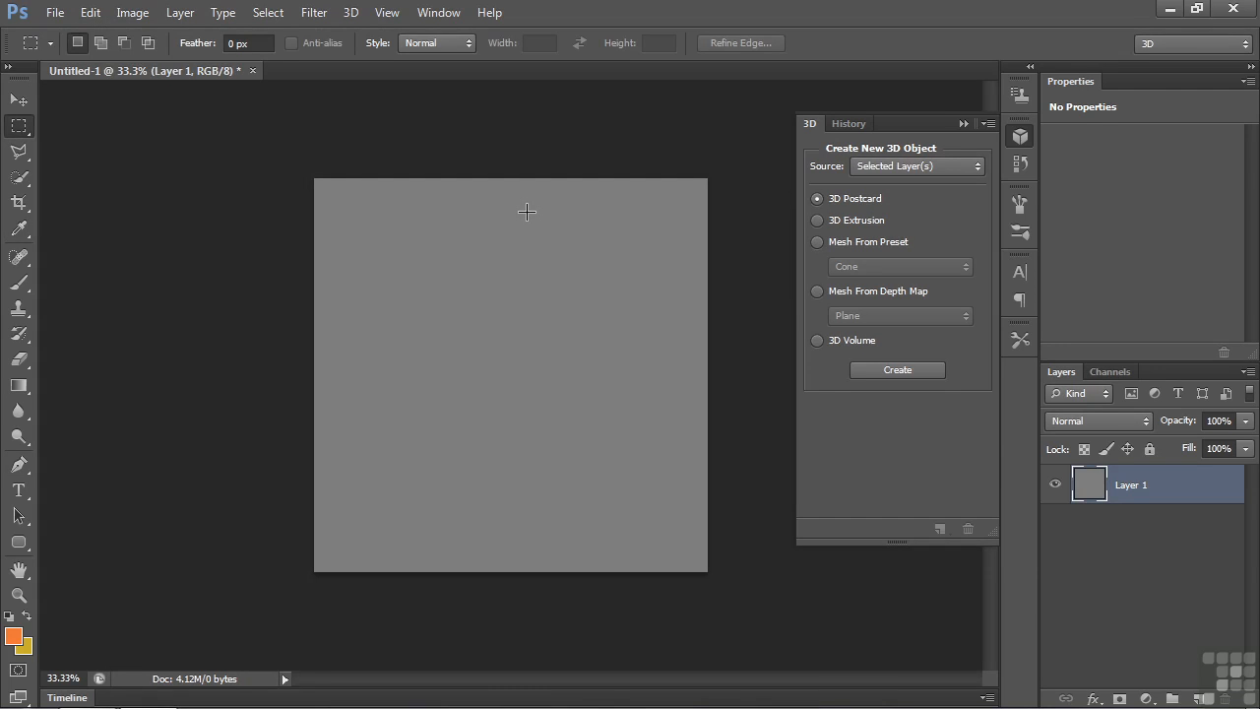
Step: Create a Plane mesh from the gray layer's depth map and tilt the mesh backward in the 3D scene
left_click(816, 292)
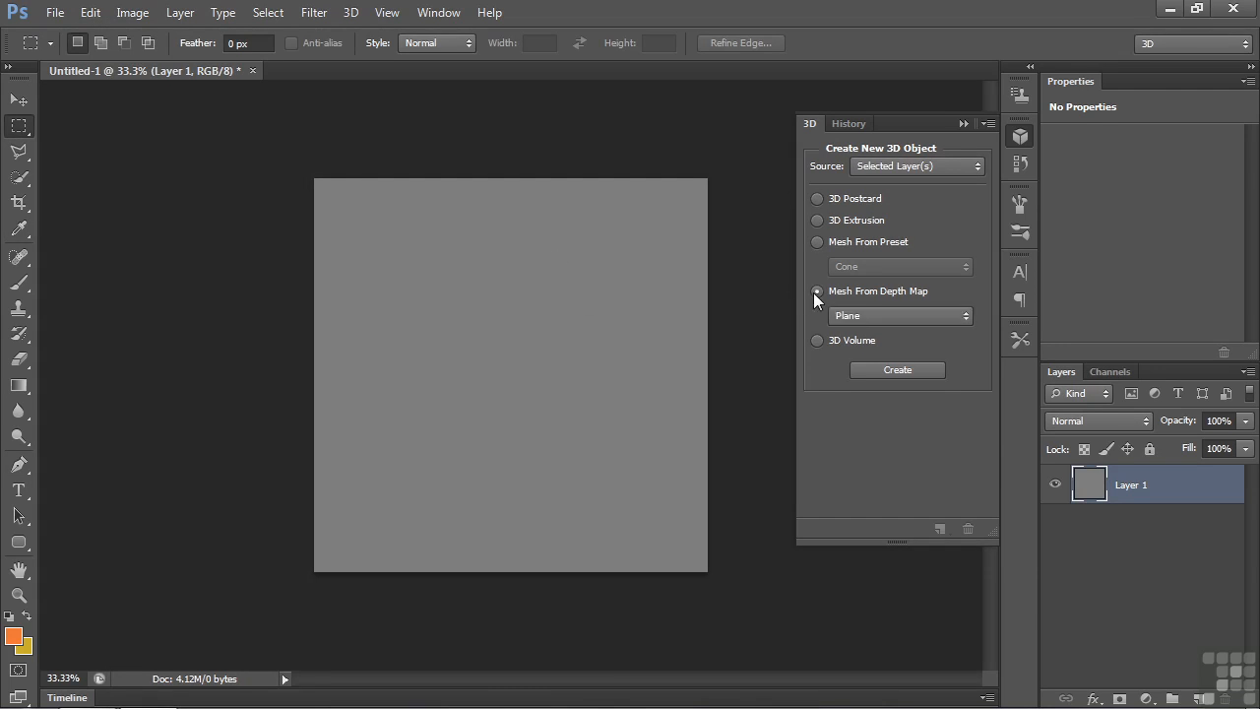
left_click(966, 317)
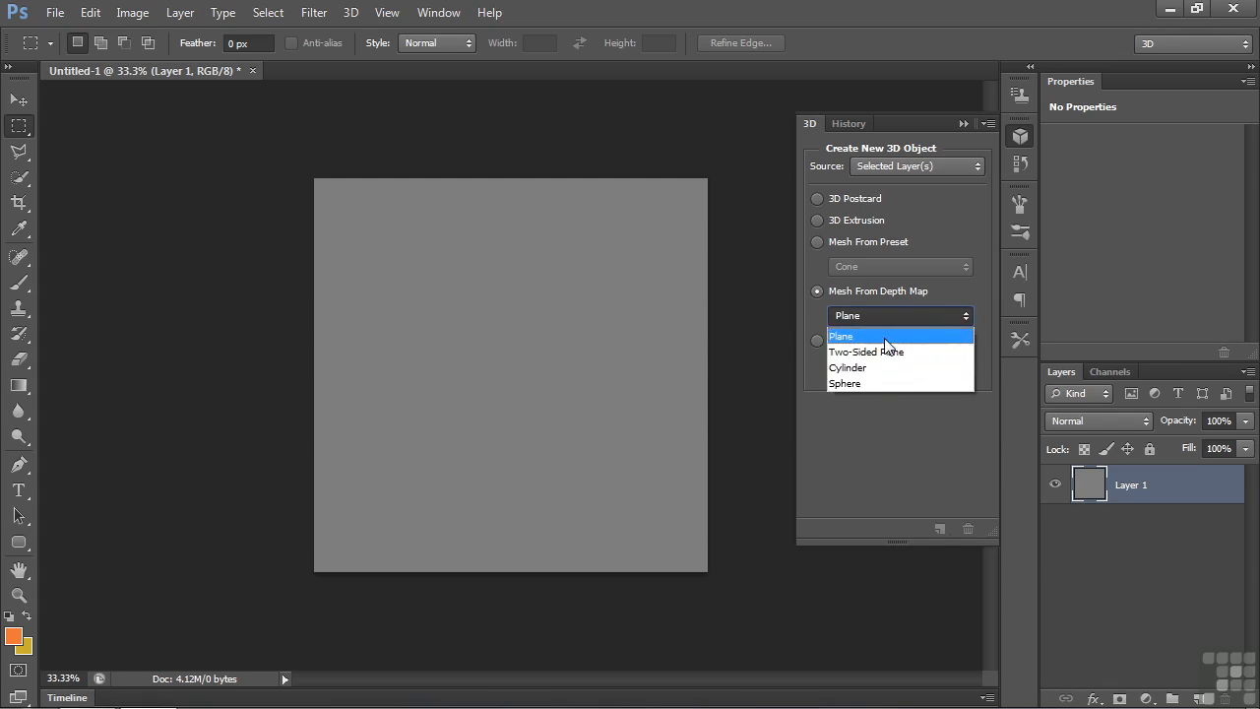
left_click(884, 337)
left_click(889, 370)
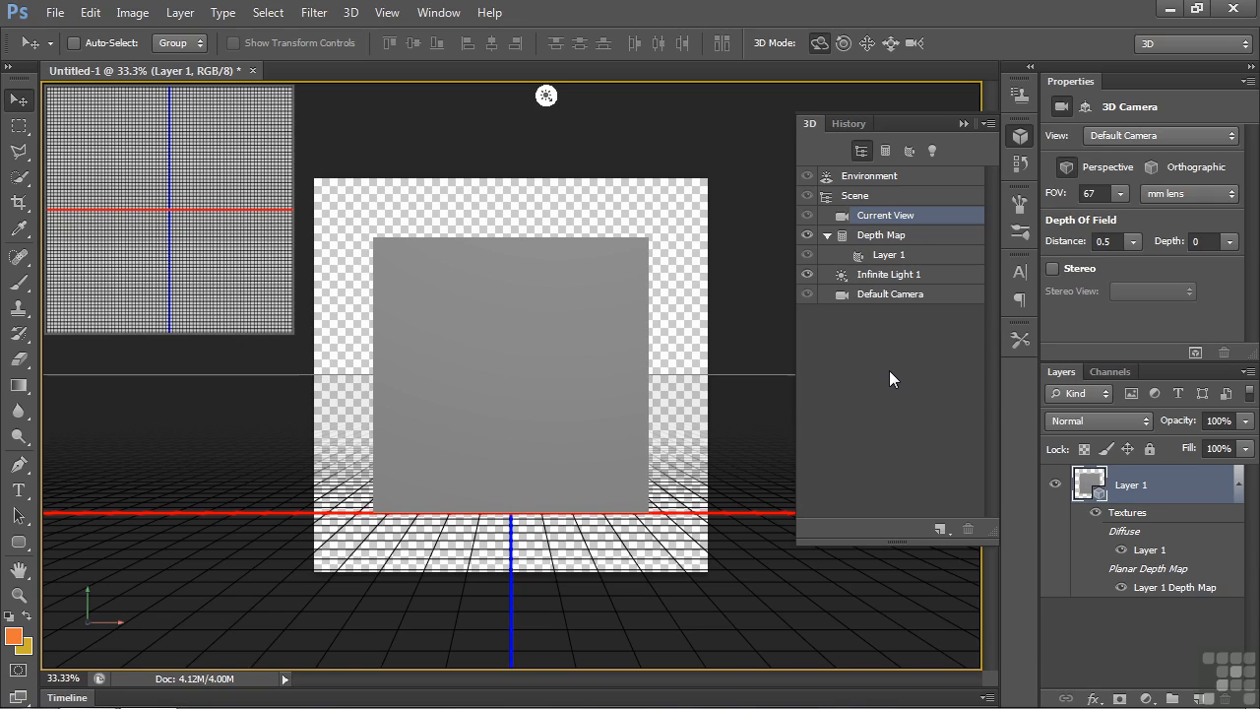
left_click(531, 369)
left_click_drag(680, 362, 680, 315)
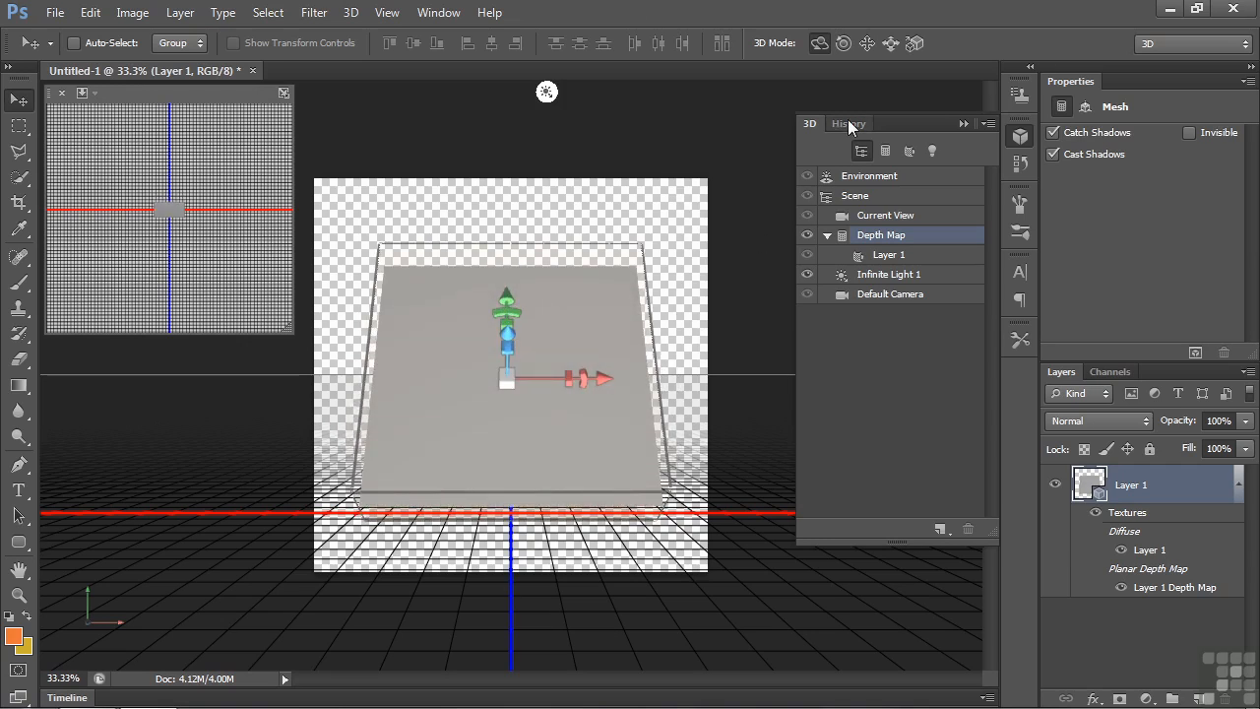
Step: Revert the document to its blank New state and reset the Gradient tool's colors to default black and white
left_click(849, 124)
left_click(863, 184)
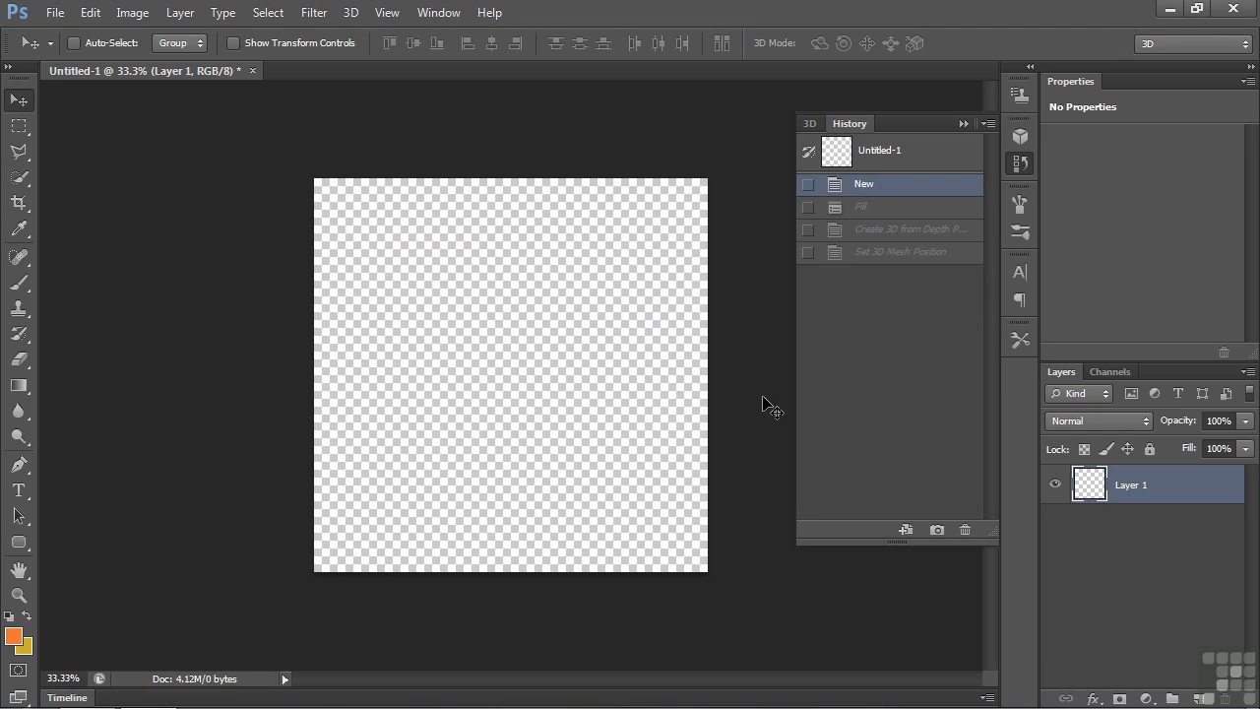
left_click(18, 385)
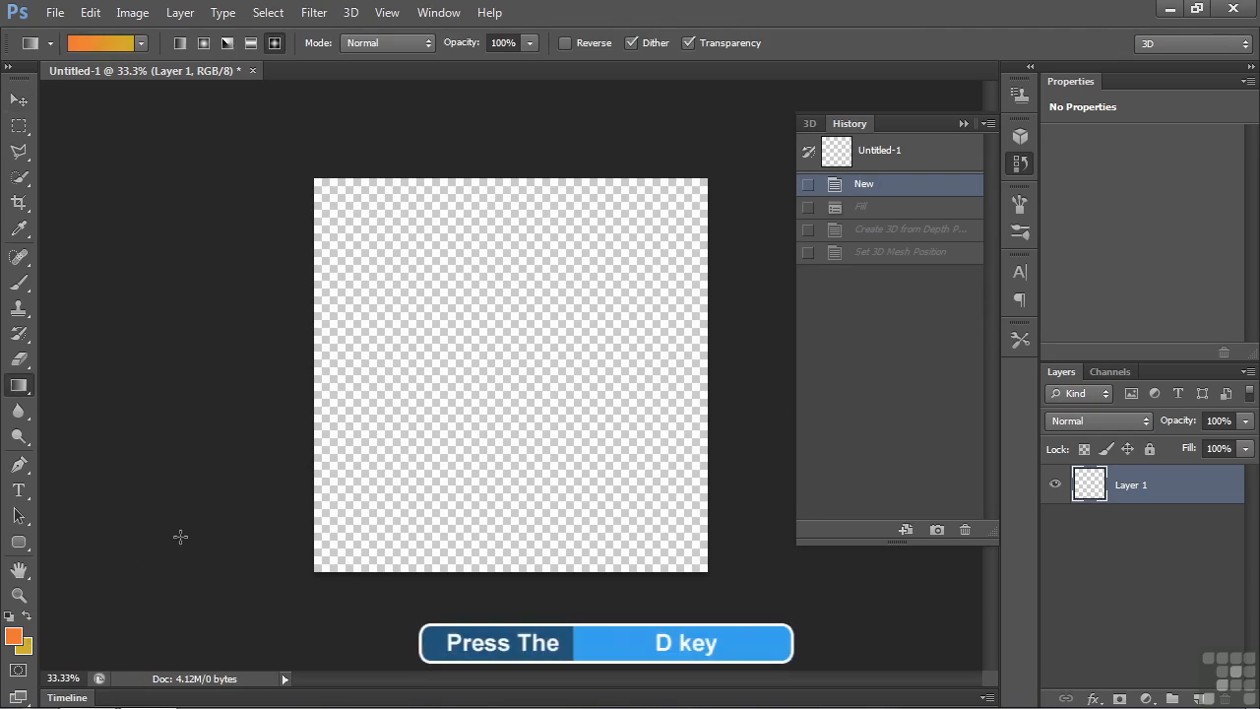
key("d")
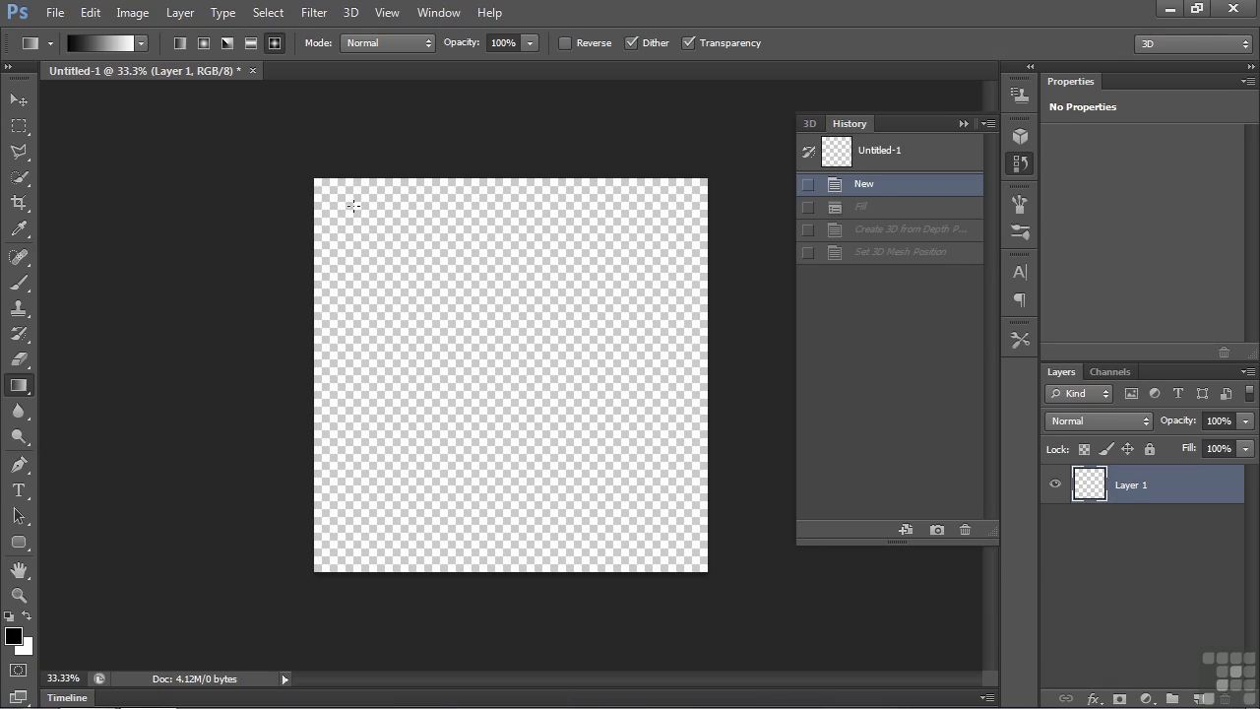
Step: Draw a black-to-white linear gradient from the canvas's upper-left to lower-right corner and create a Plane depth-map mesh from it
left_click(180, 42)
left_click_drag(310, 180, 705, 576)
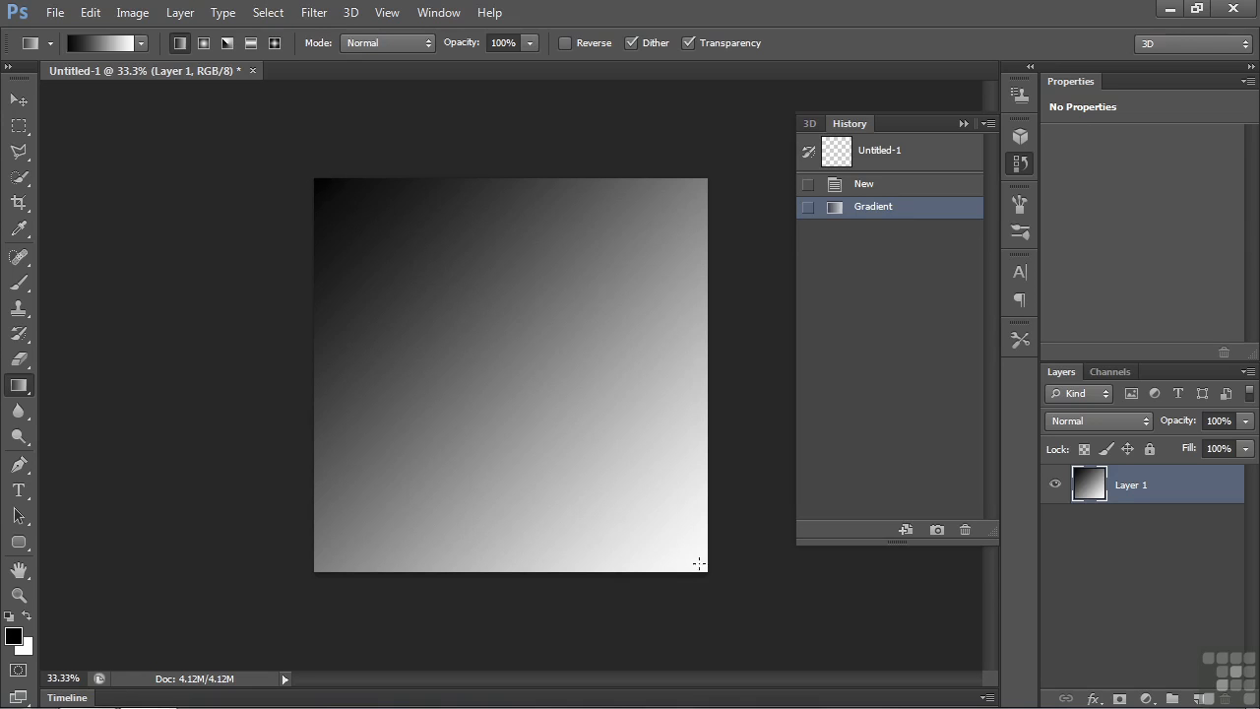
left_click(811, 123)
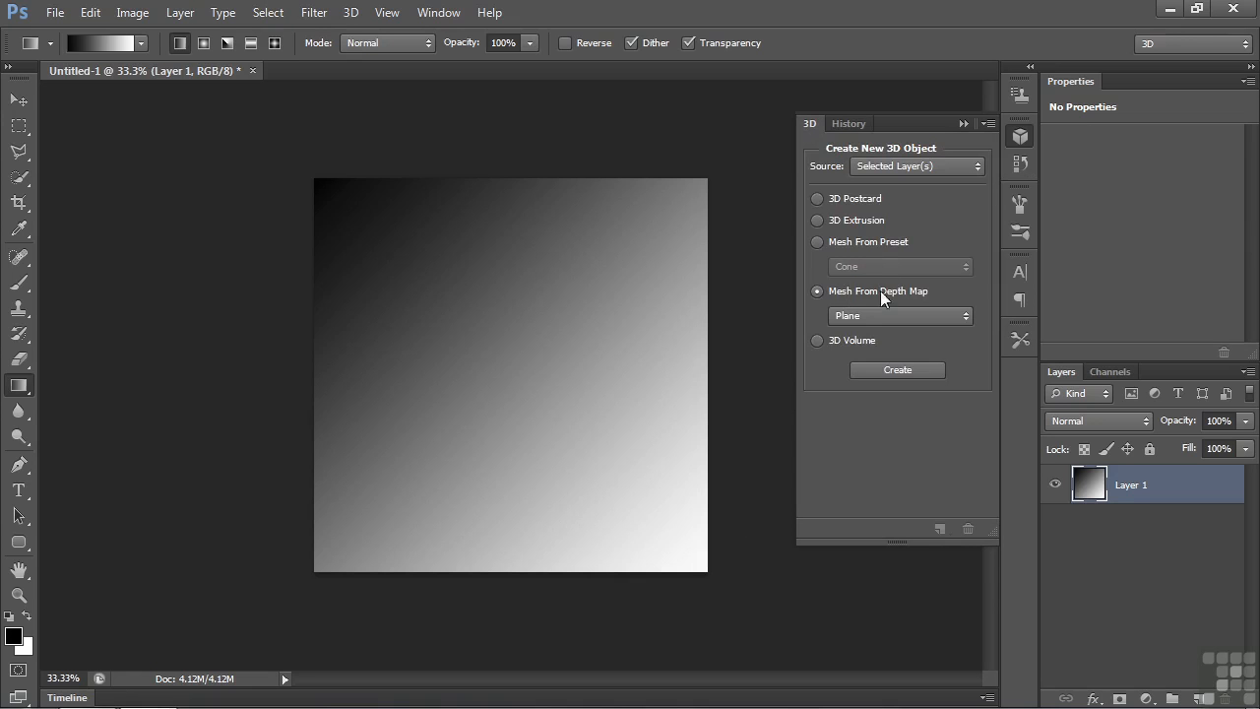
left_click(895, 372)
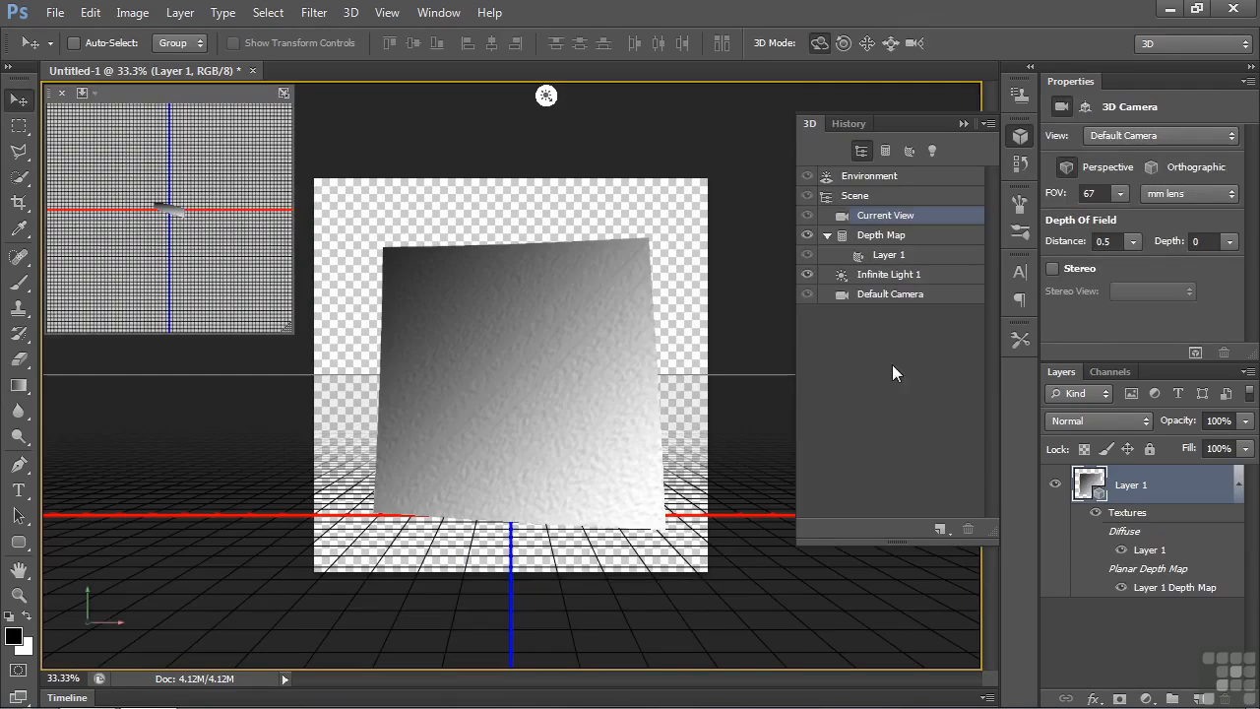
Step: Tilt the linear-gradient mesh slightly to inspect its slope and revert the document to its blank New state
left_click(640, 442)
mouse_move(687, 439)
left_mouse_down()
mouse_move(694, 296)
mouse_move(691, 412)
left_mouse_up()
left_click(839, 125)
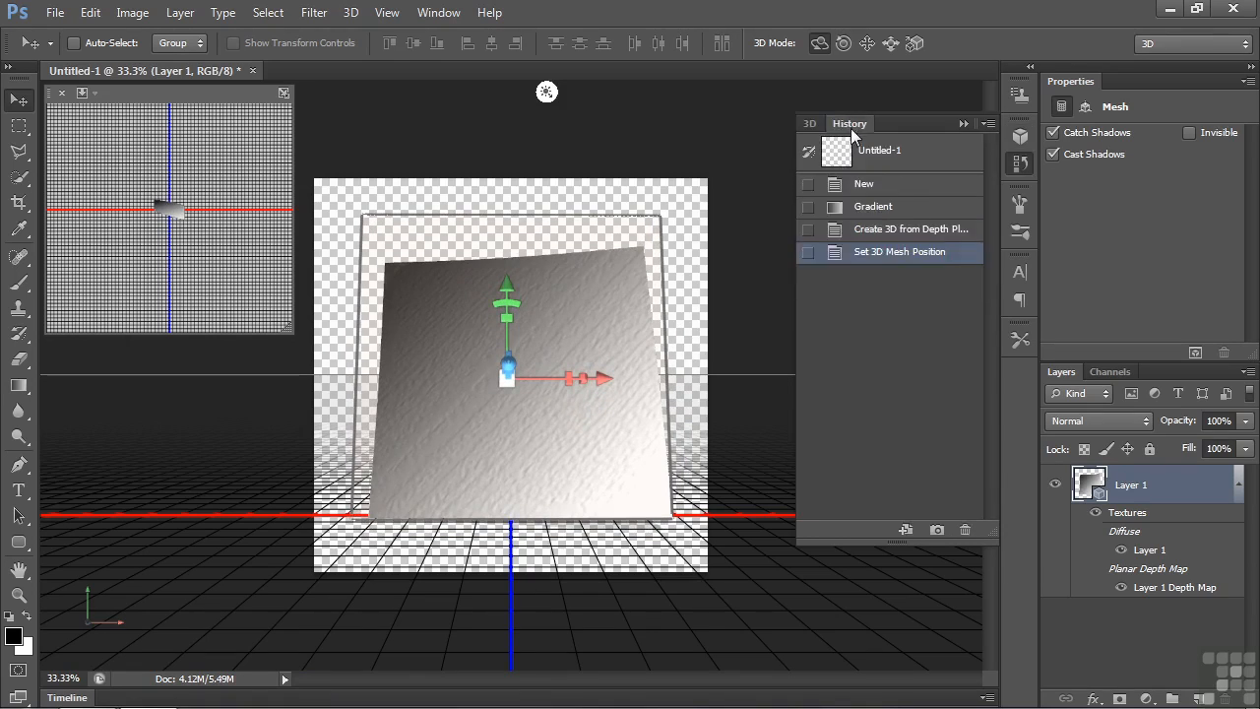
left_click(839, 189)
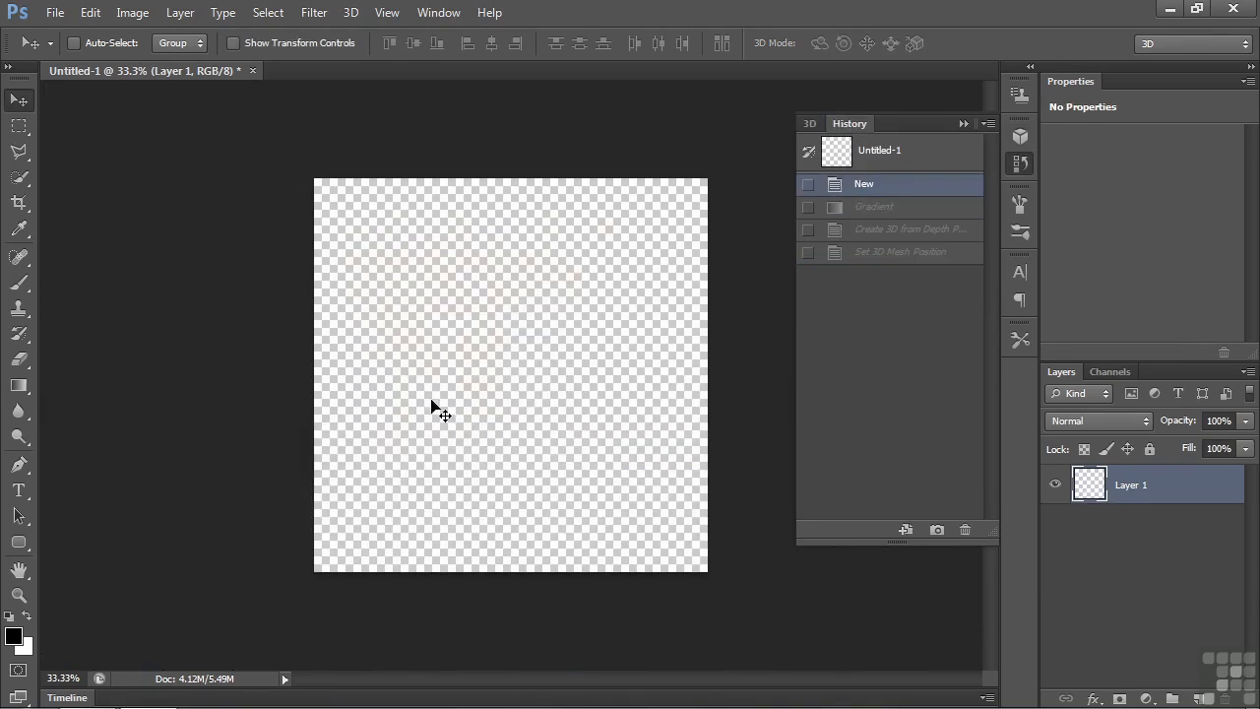
Step: Draw a black-to-white diamond gradient from the canvas center past its lower-right corner and create a Plane depth-map mesh from it
left_click(20, 386)
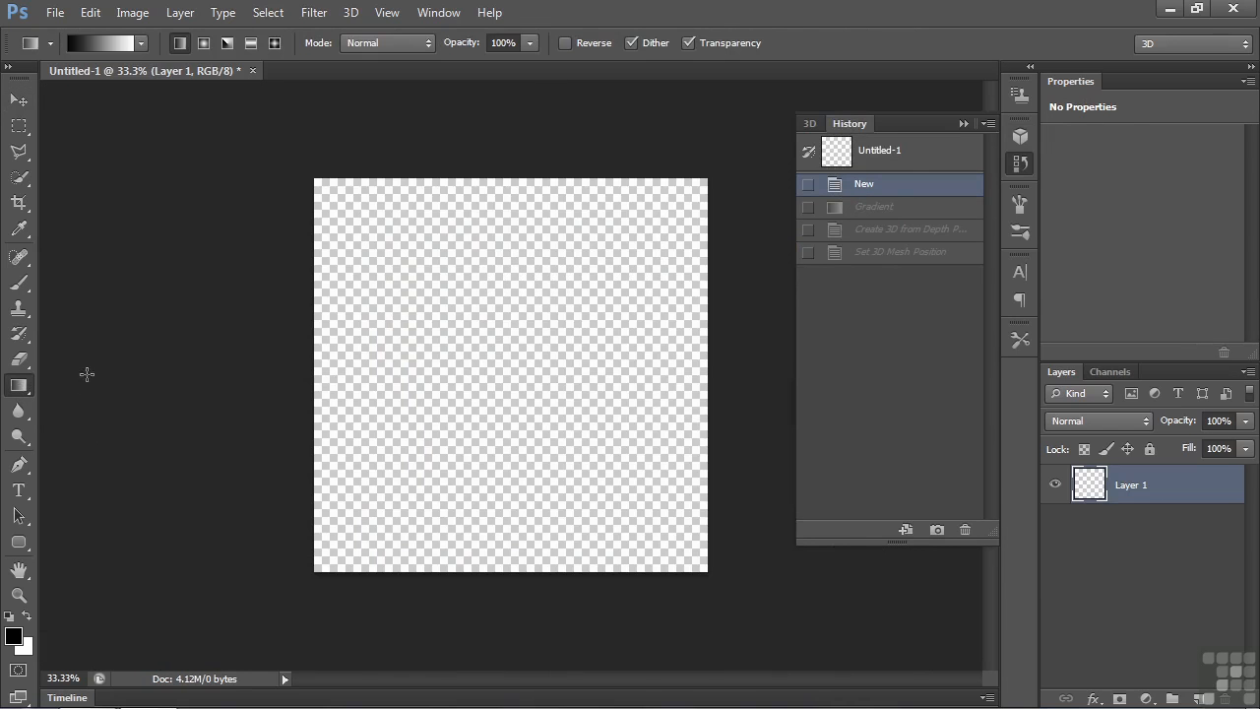
left_click(275, 43)
left_click_drag(512, 371, 742, 606)
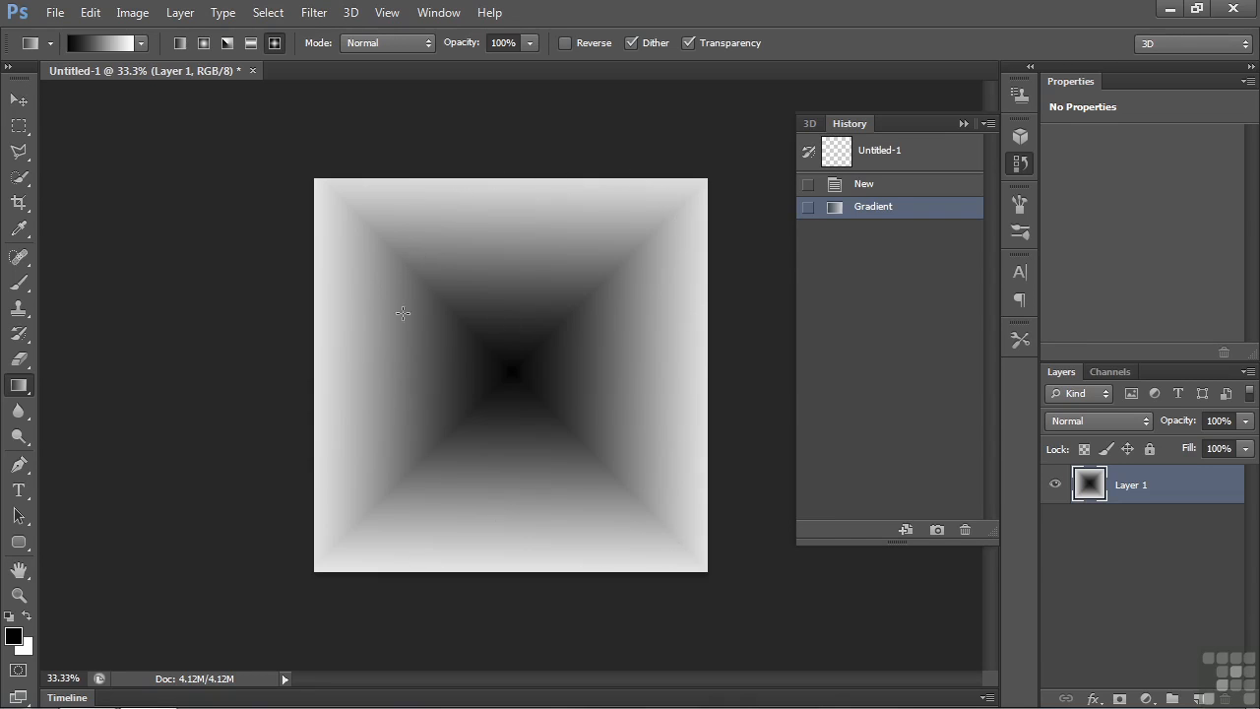
left_click(803, 125)
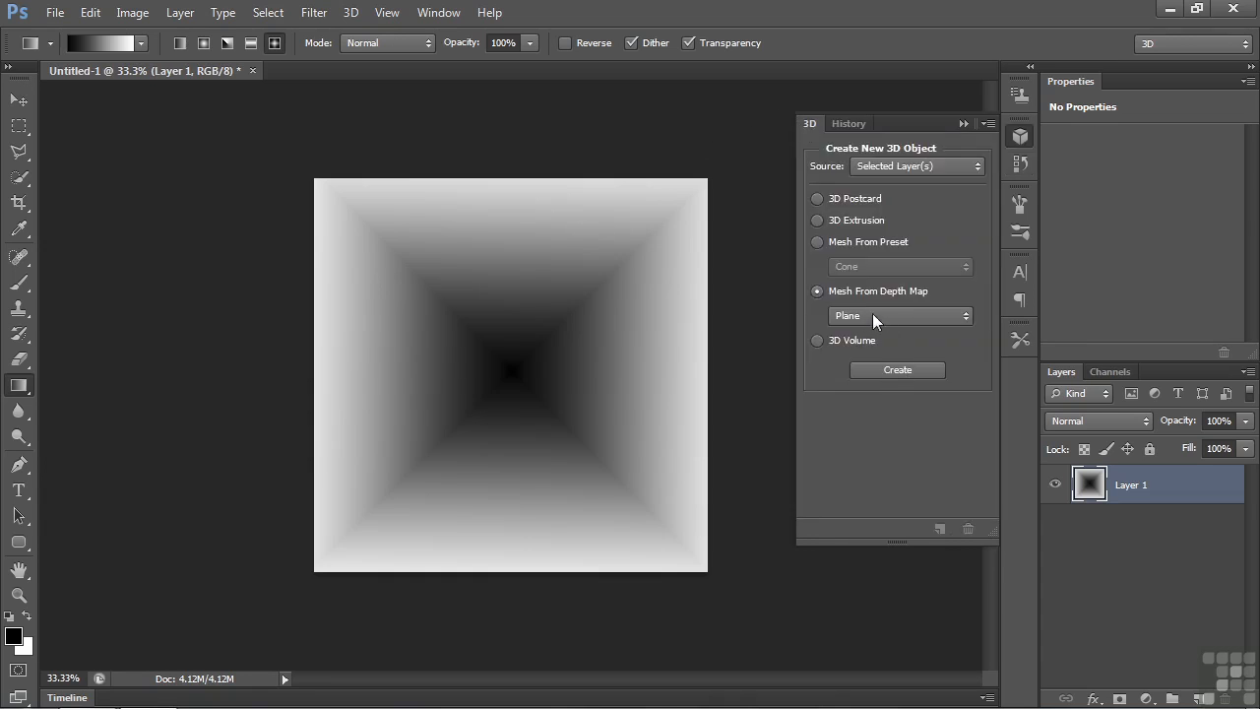
left_click(896, 371)
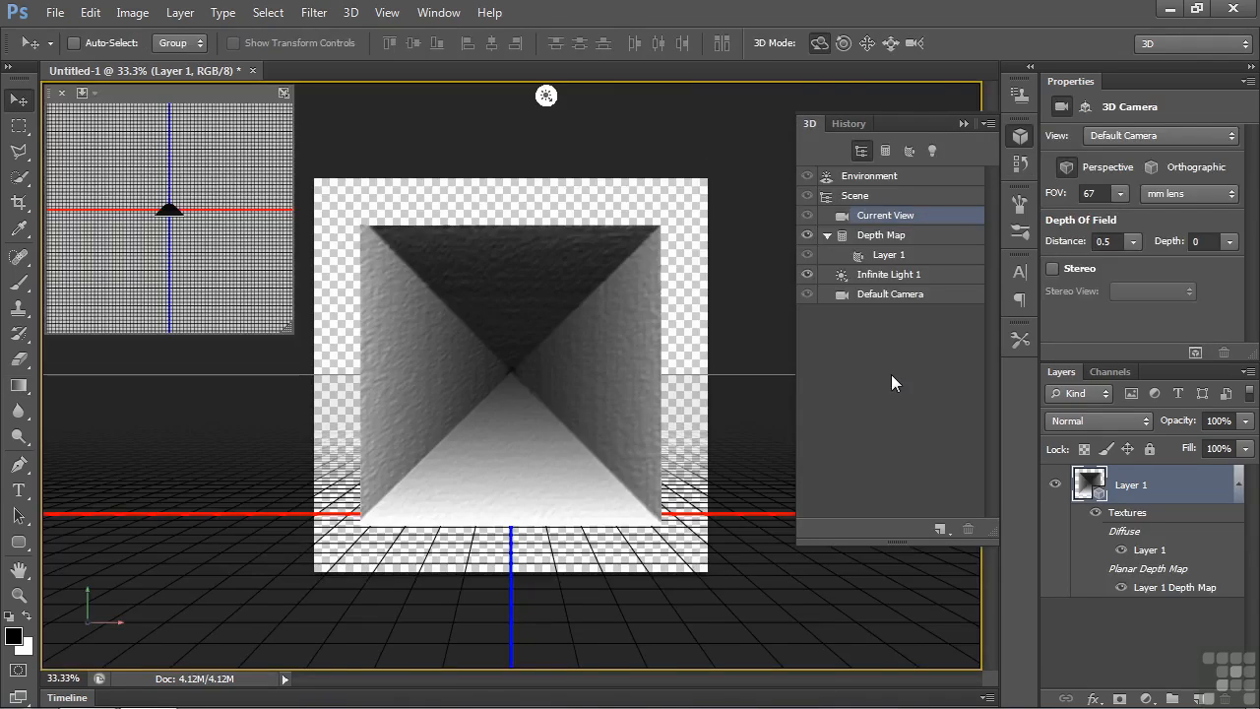
Step: Rotate the 8-bit diamond-gradient mesh slightly to inspect its surface and revert the document to its blank New state
left_click(624, 366)
mouse_move(689, 361)
left_mouse_down()
mouse_move(548, 360)
mouse_move(532, 384)
mouse_move(591, 411)
mouse_move(683, 385)
mouse_move(699, 341)
mouse_move(695, 351)
left_mouse_up()
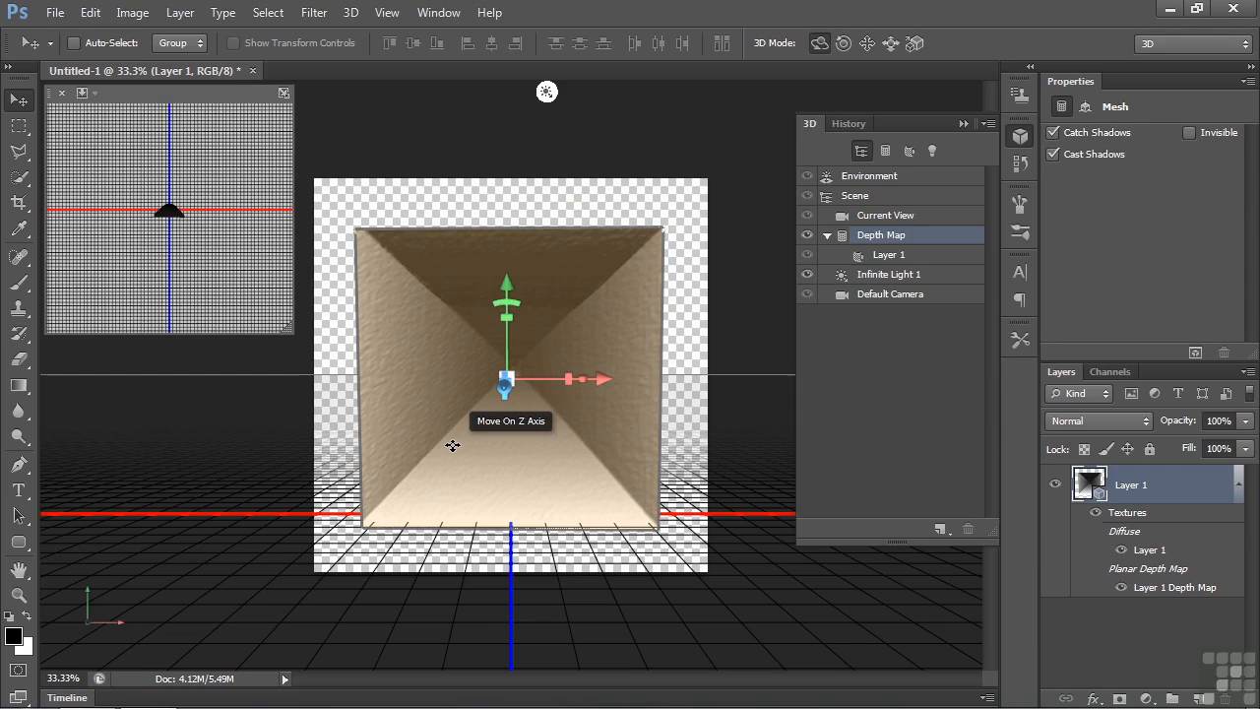
left_click(849, 123)
left_click(855, 185)
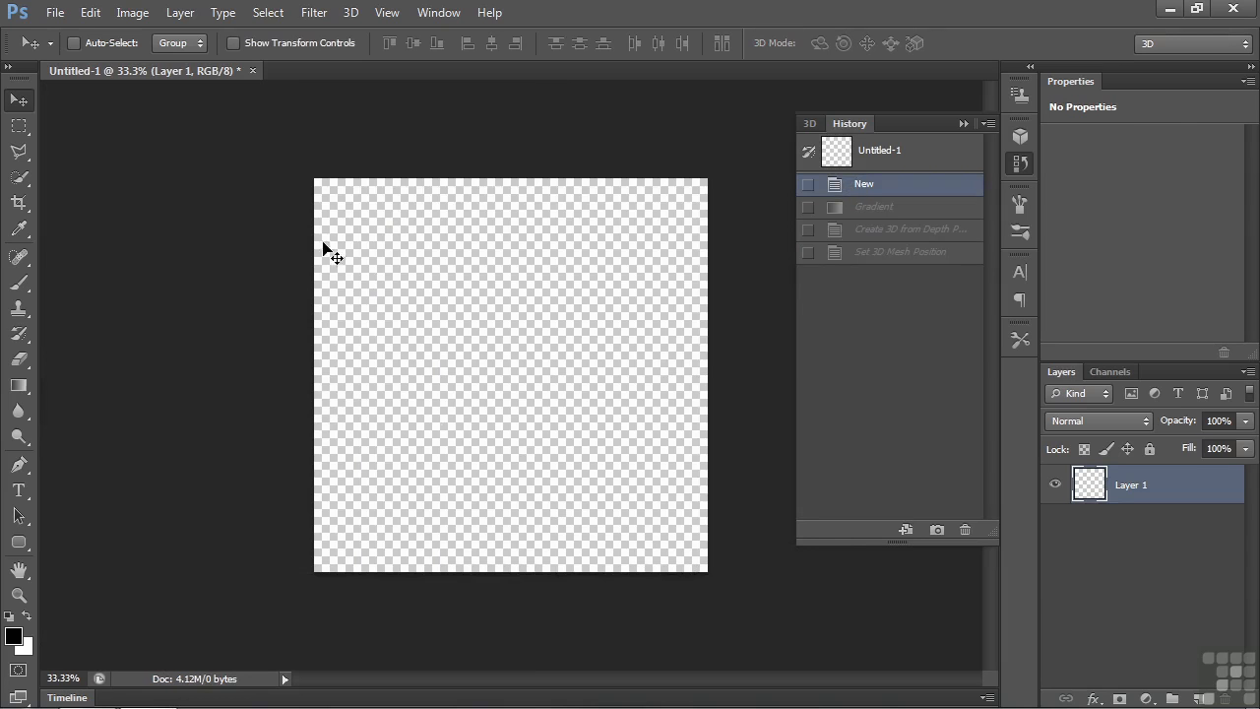
Step: Convert the blank document to 16 Bits/Channel
left_click(132, 13)
mouse_move(146, 37)
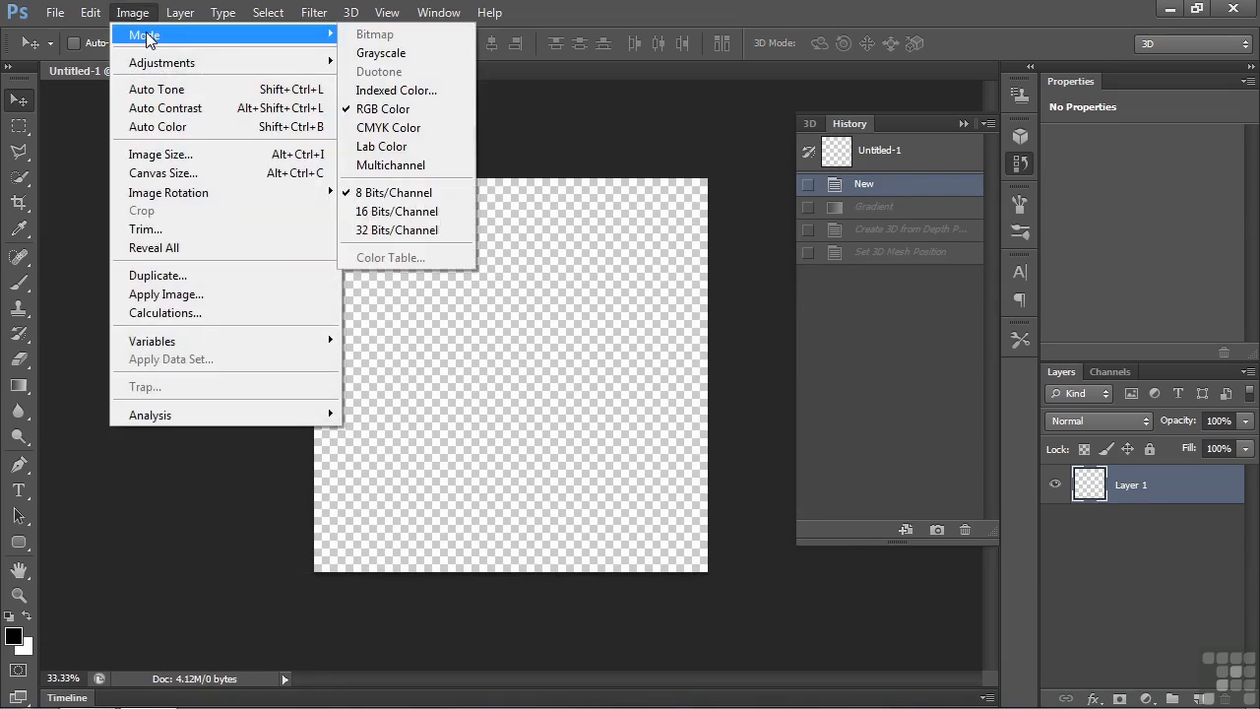
left_click(394, 212)
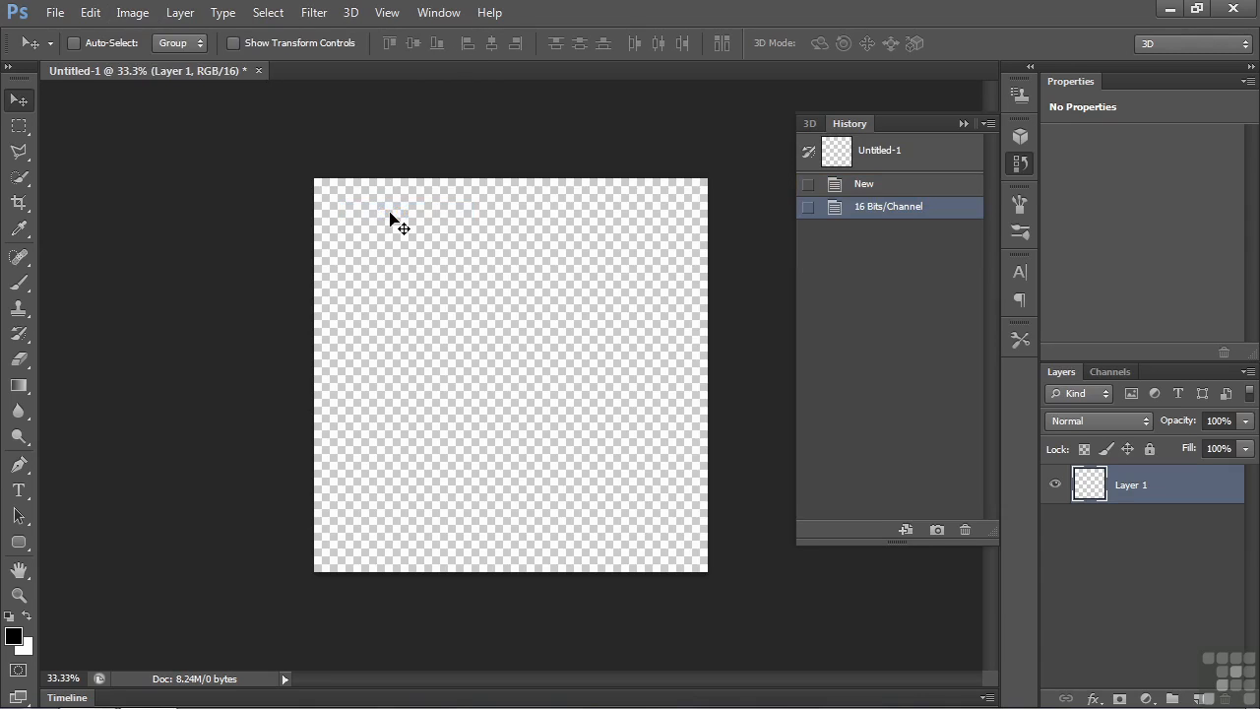
Step: Draw a diamond gradient from the center of the 16-bit canvas past its lower-right corner and create a Plane depth-map mesh
left_click(19, 386)
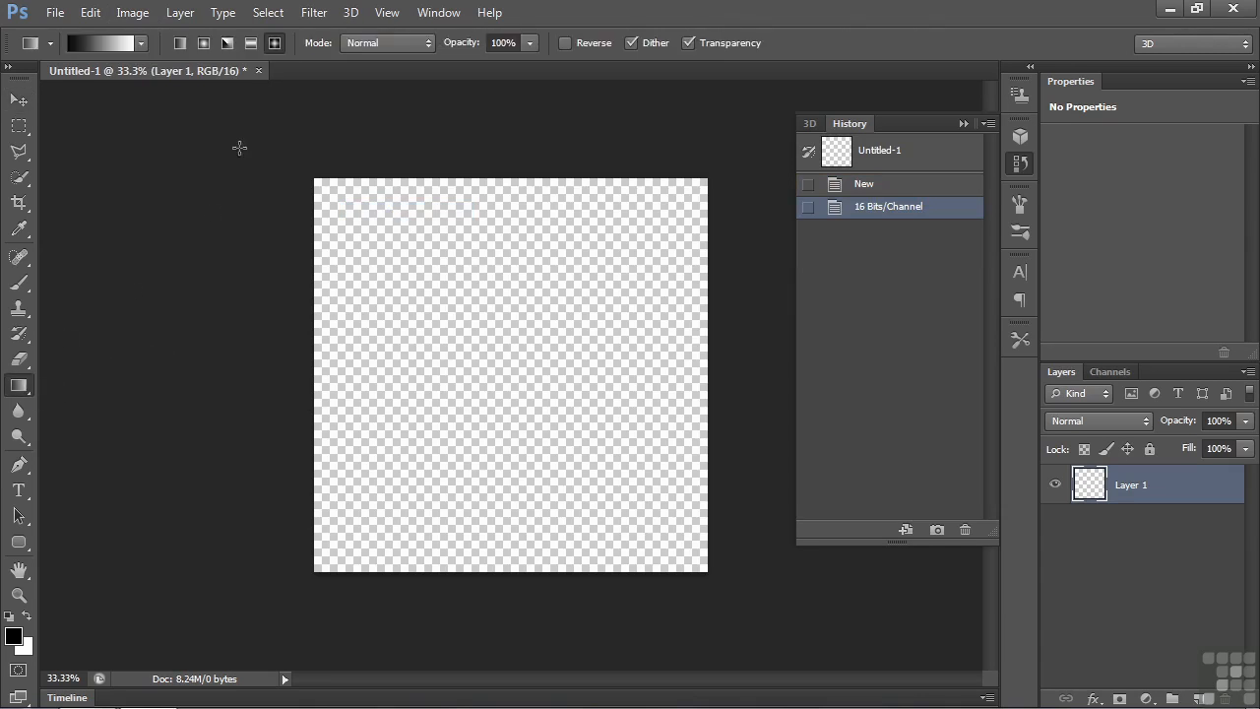
left_click(275, 43)
left_click_drag(509, 362, 746, 615)
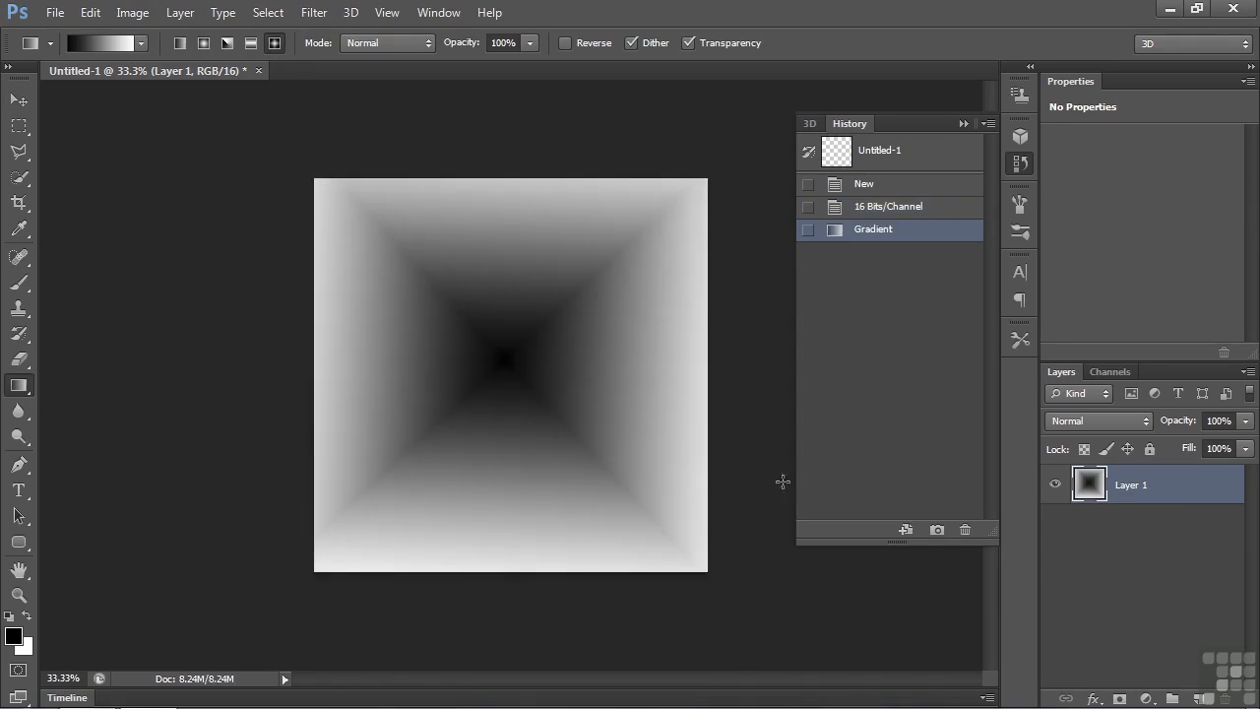
left_click(812, 124)
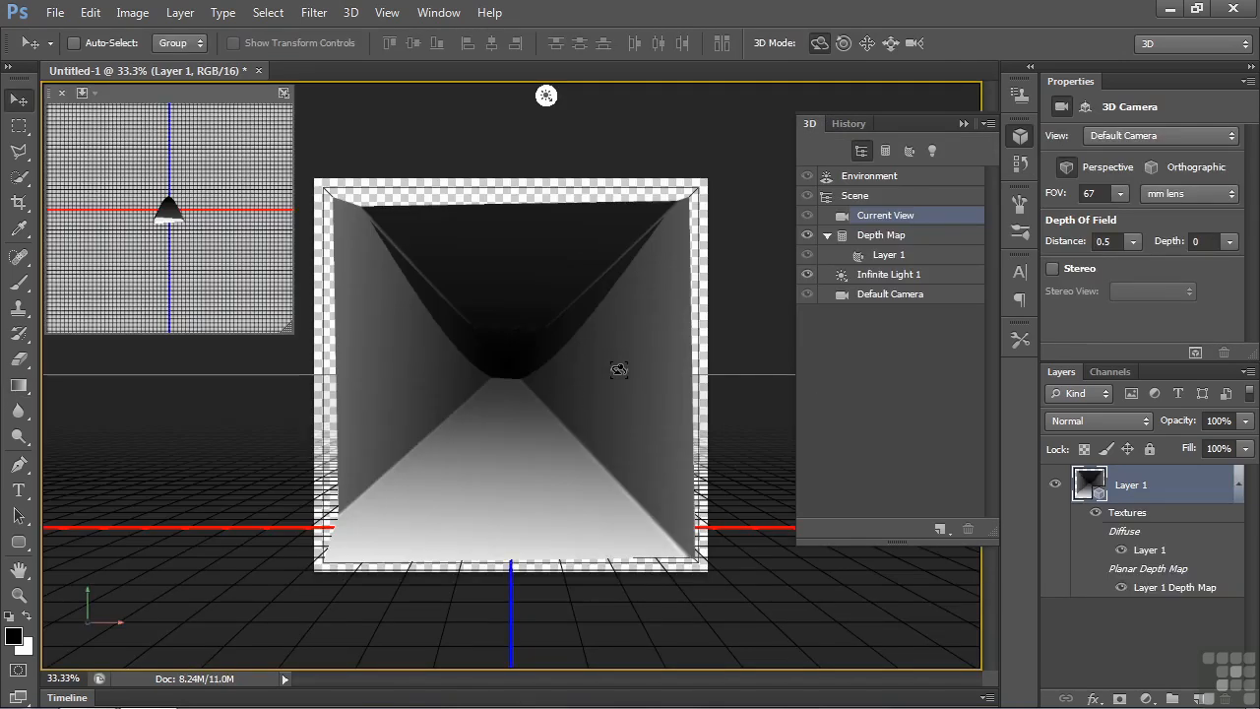
Step: Rotate the 16-bit diamond-gradient mesh sideways to inspect its smoothness and revert the document to its blank New state
left_click(641, 379)
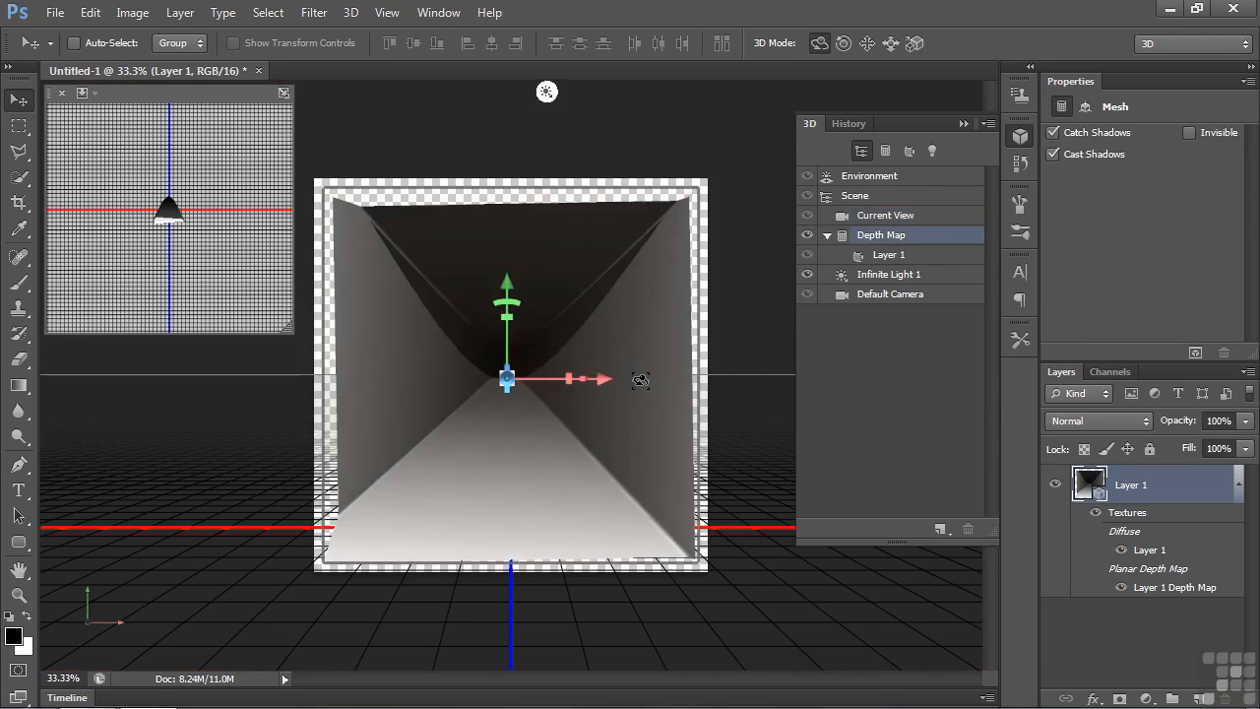
left_click_drag(644, 373, 755, 368)
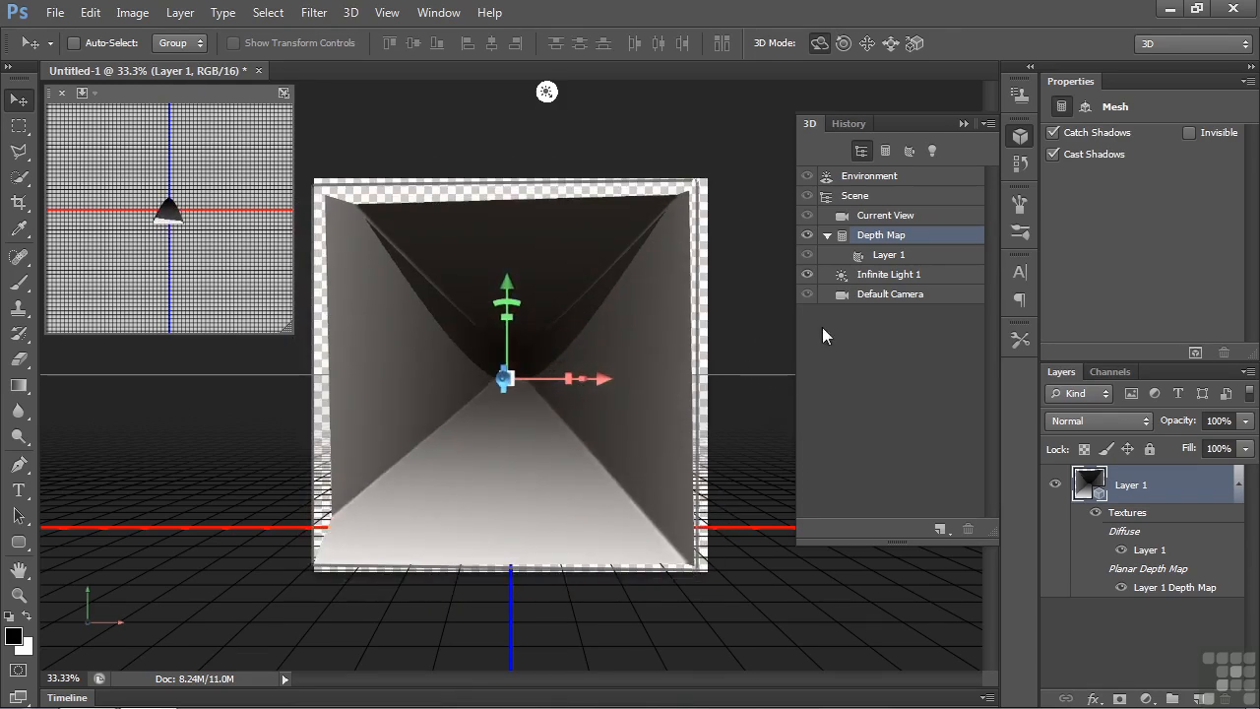
left_click(846, 124)
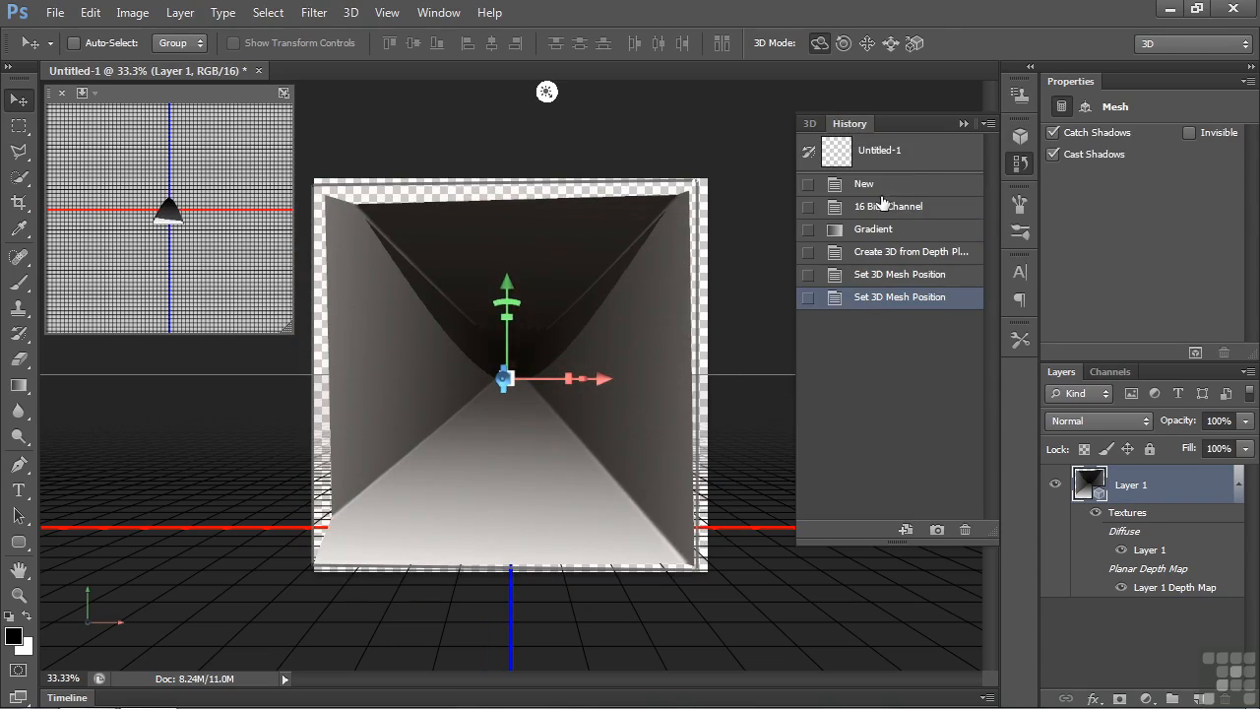
left_click(863, 186)
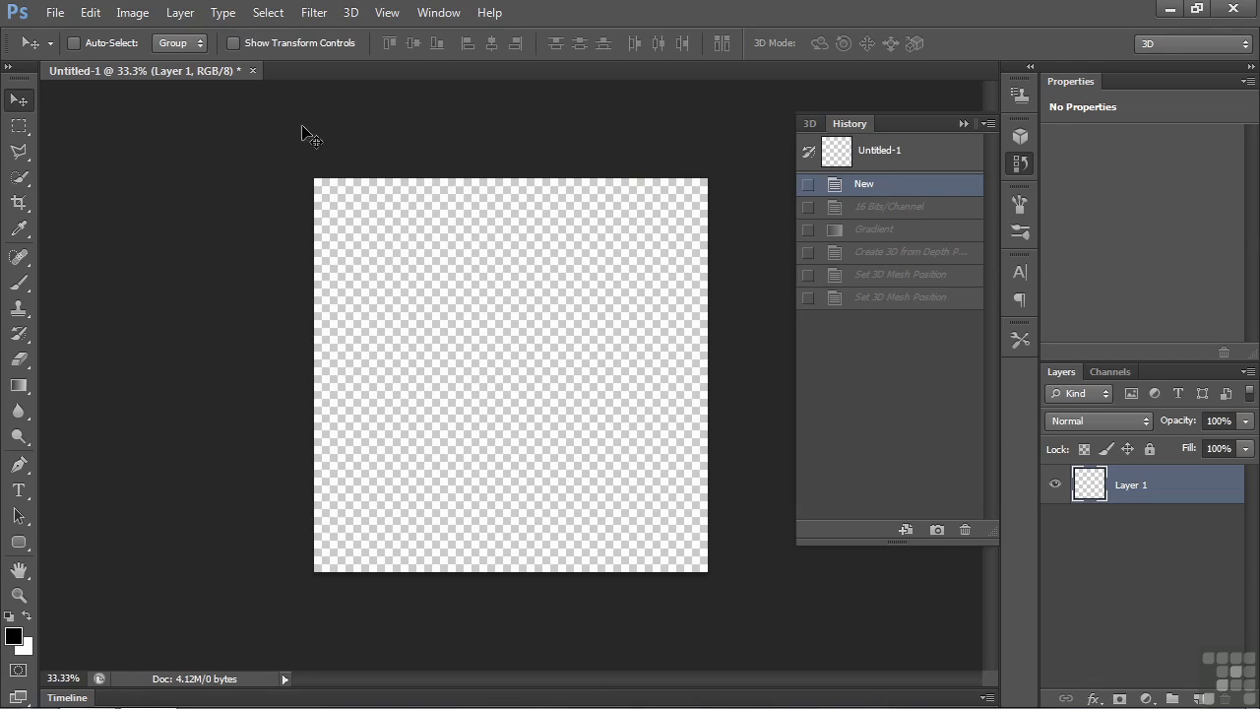
Step: Render Clouds on the blank canvas and create a Plane mesh from it as a depth map
left_click(307, 10)
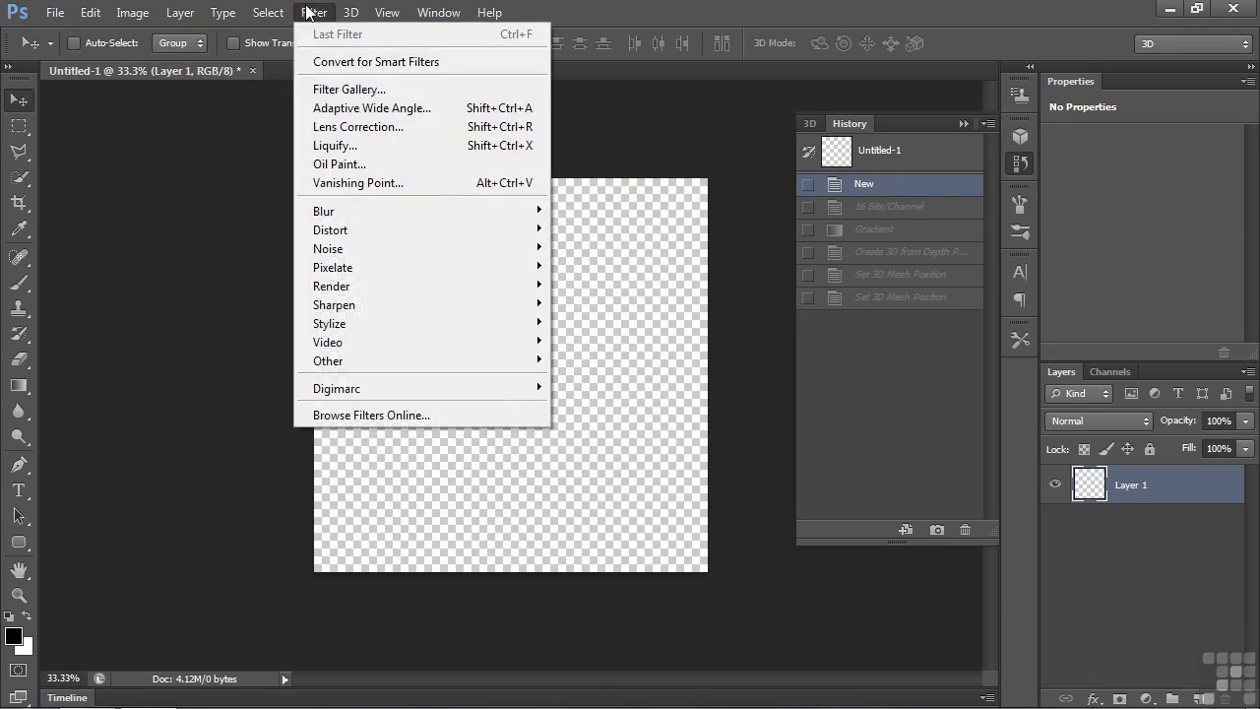
mouse_move(363, 291)
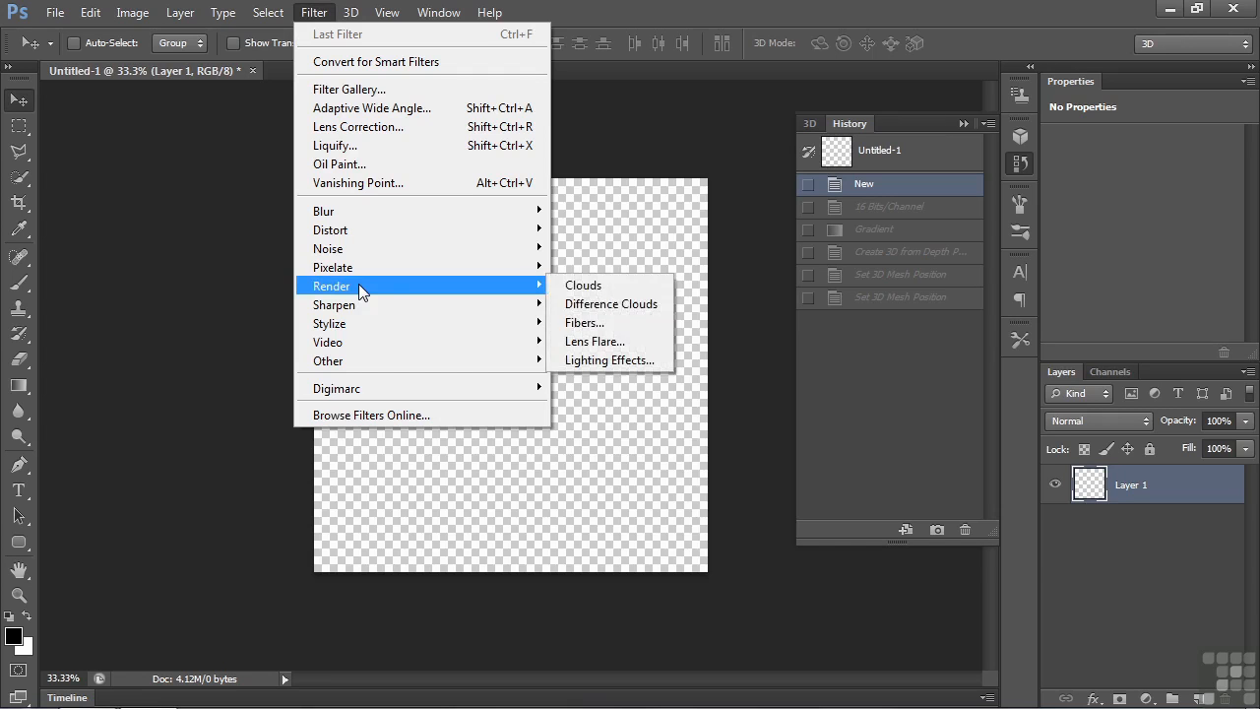
left_click(611, 295)
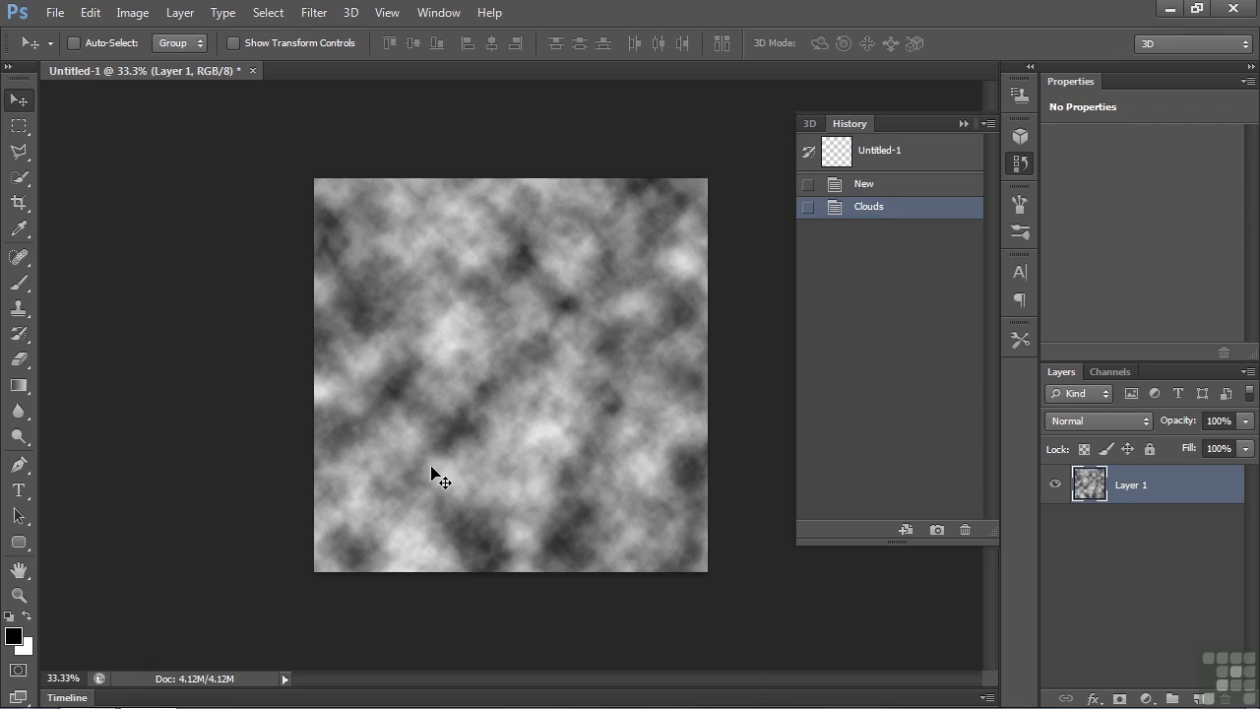
left_click(810, 125)
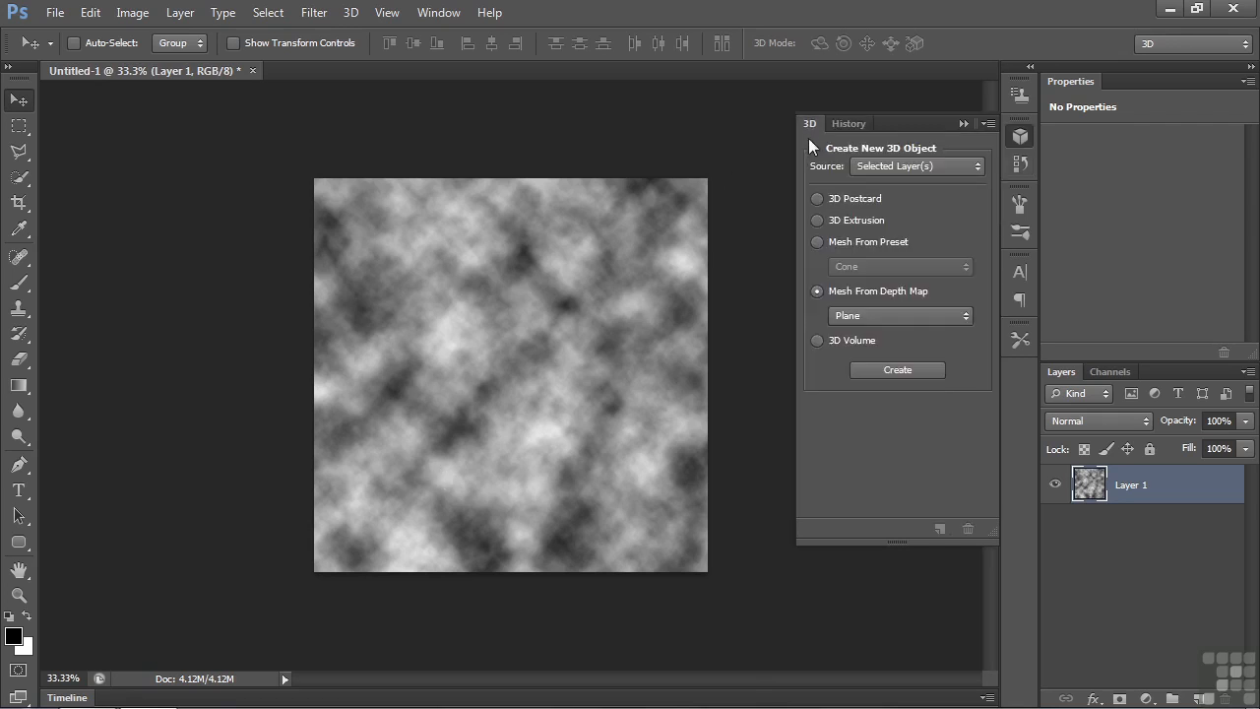
left_click(897, 369)
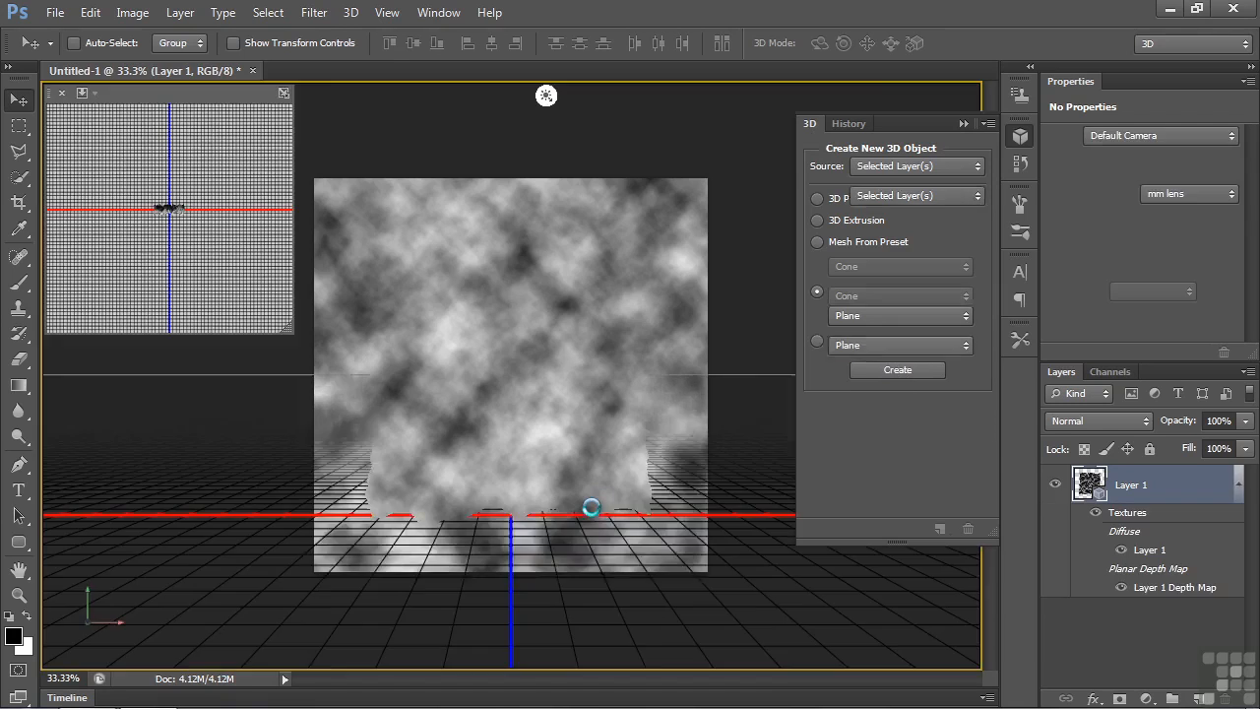
Step: Rotate the clouds depth-map mesh to lie nearly flat, viewed from slightly above like a landscape
left_click(541, 419)
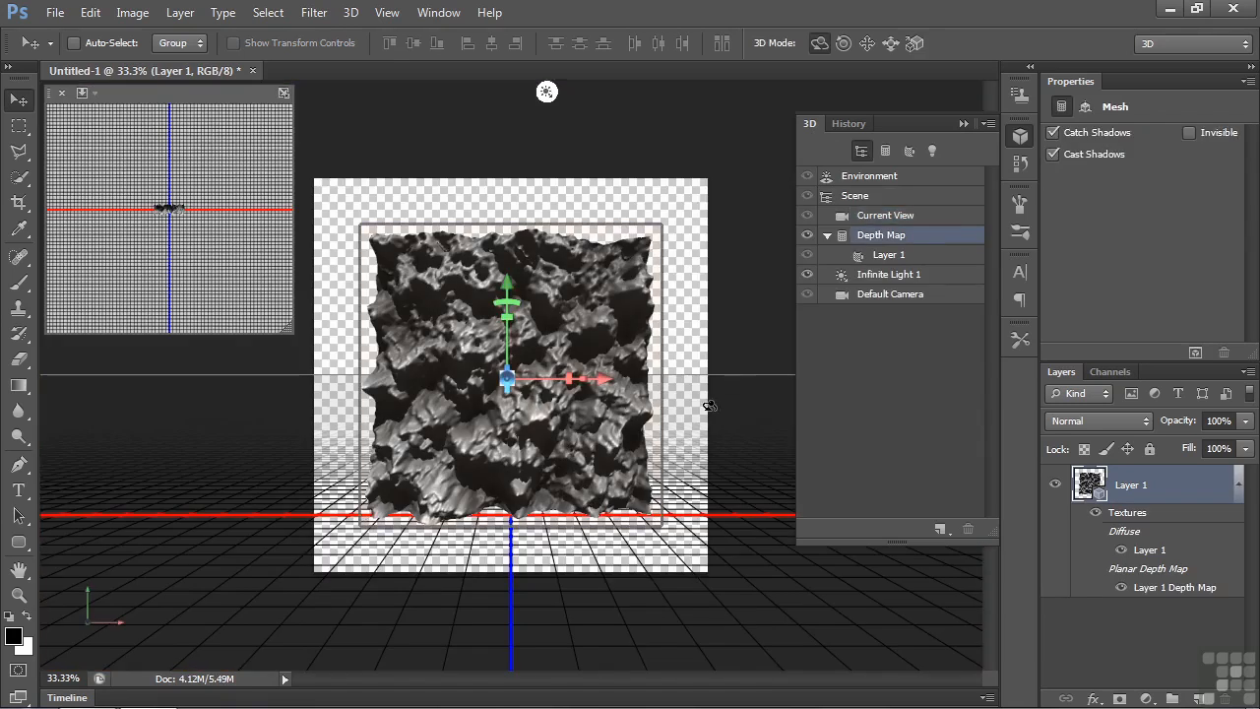
left_click_drag(685, 404, 683, 209)
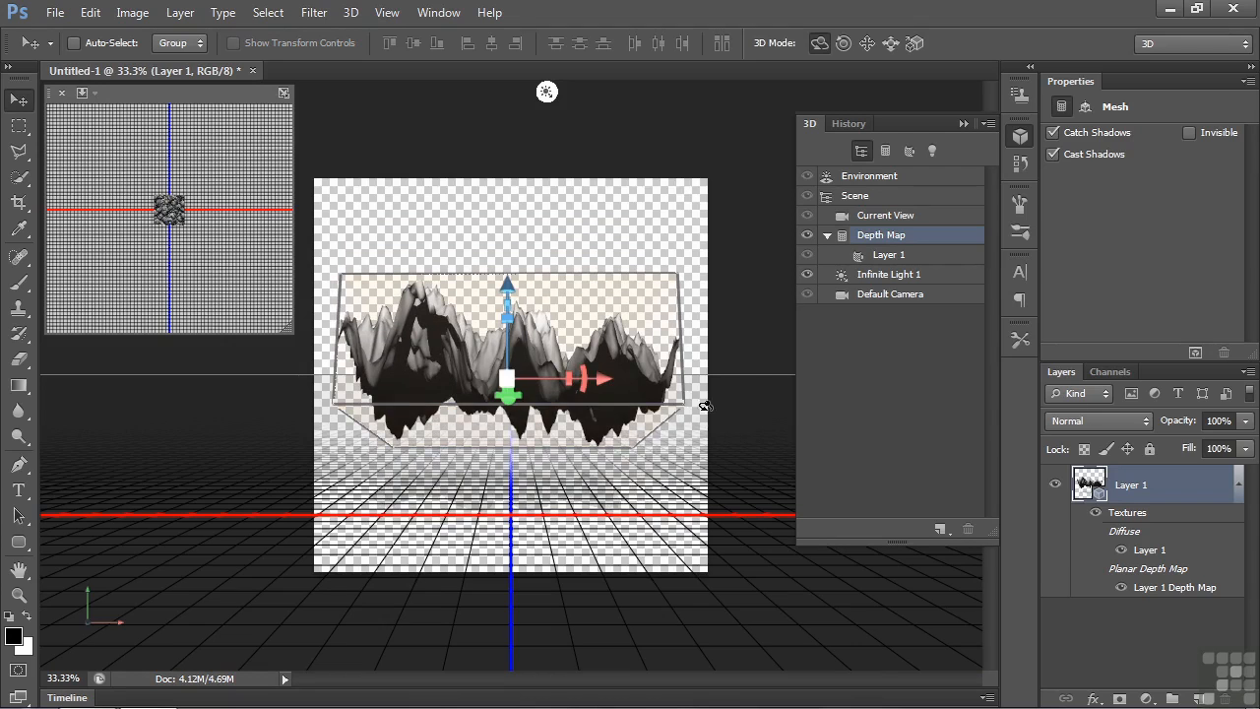
left_click_drag(623, 237, 689, 310)
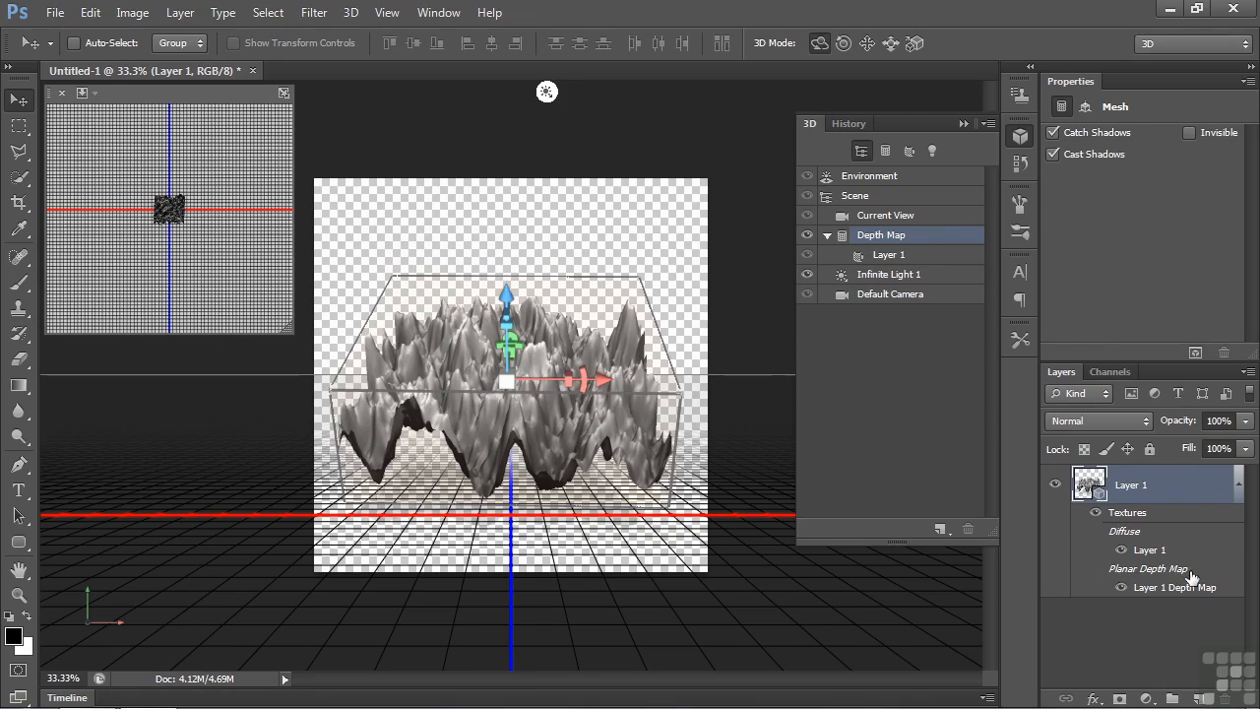
Step: Open the mesh's Layer 1 Depth Map texture for editing and add a Levels adjustment layer above the clouds
left_click(886, 255)
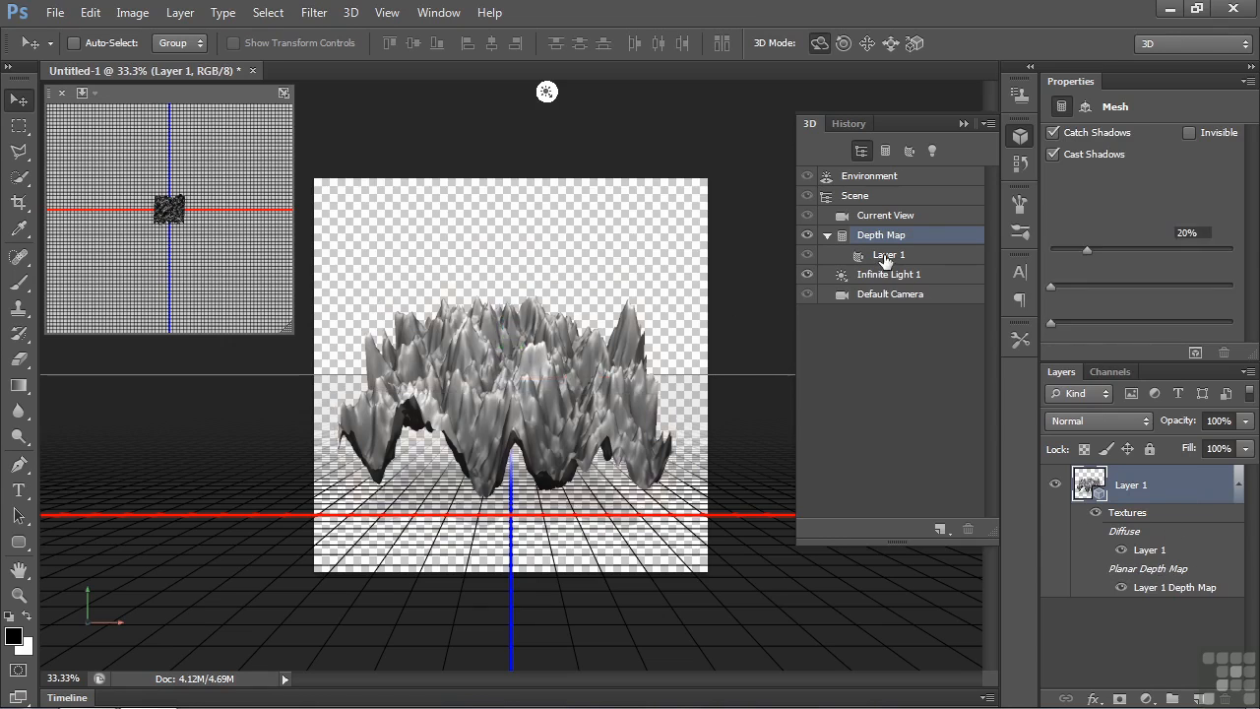
left_click_drag(1132, 357, 1133, 298)
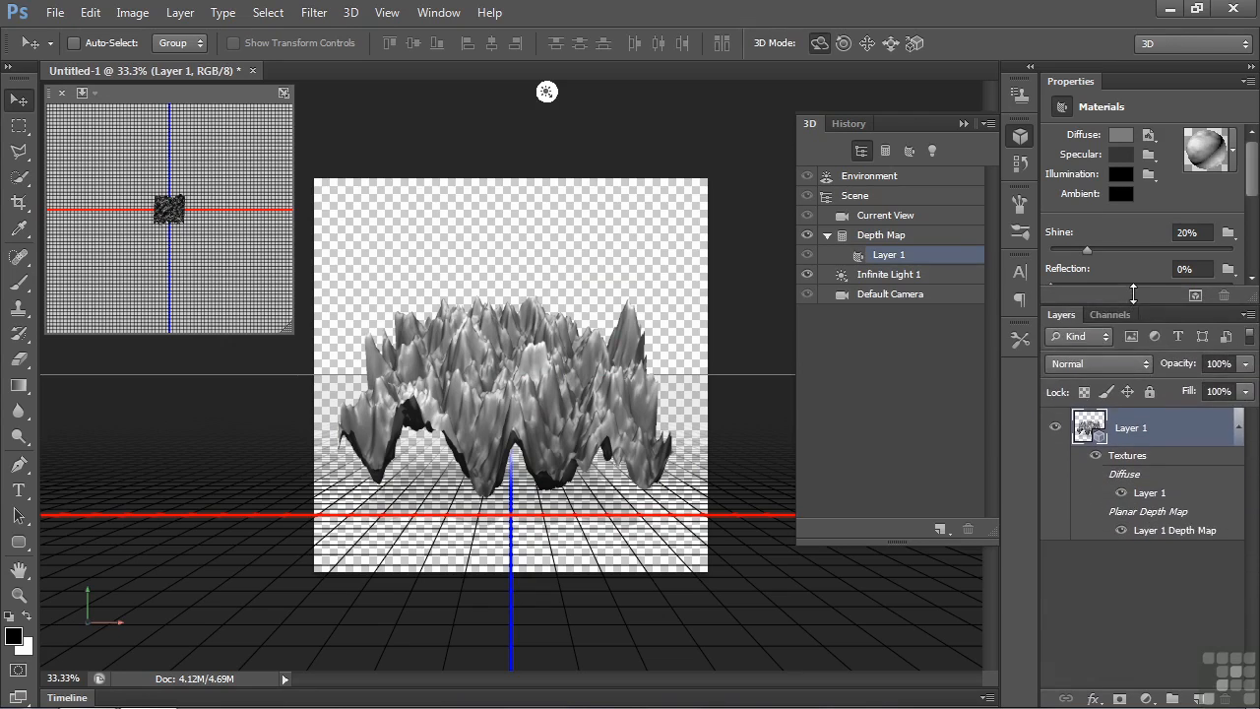
double_click(1158, 530)
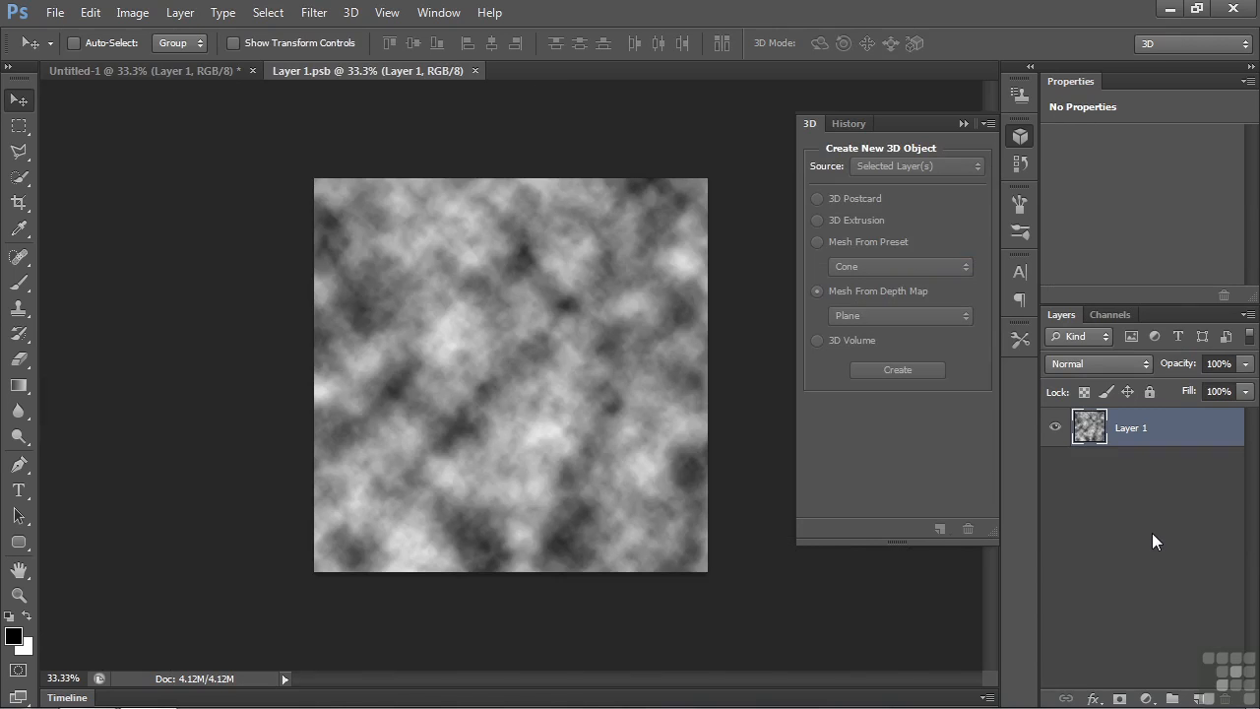
left_click(1147, 699)
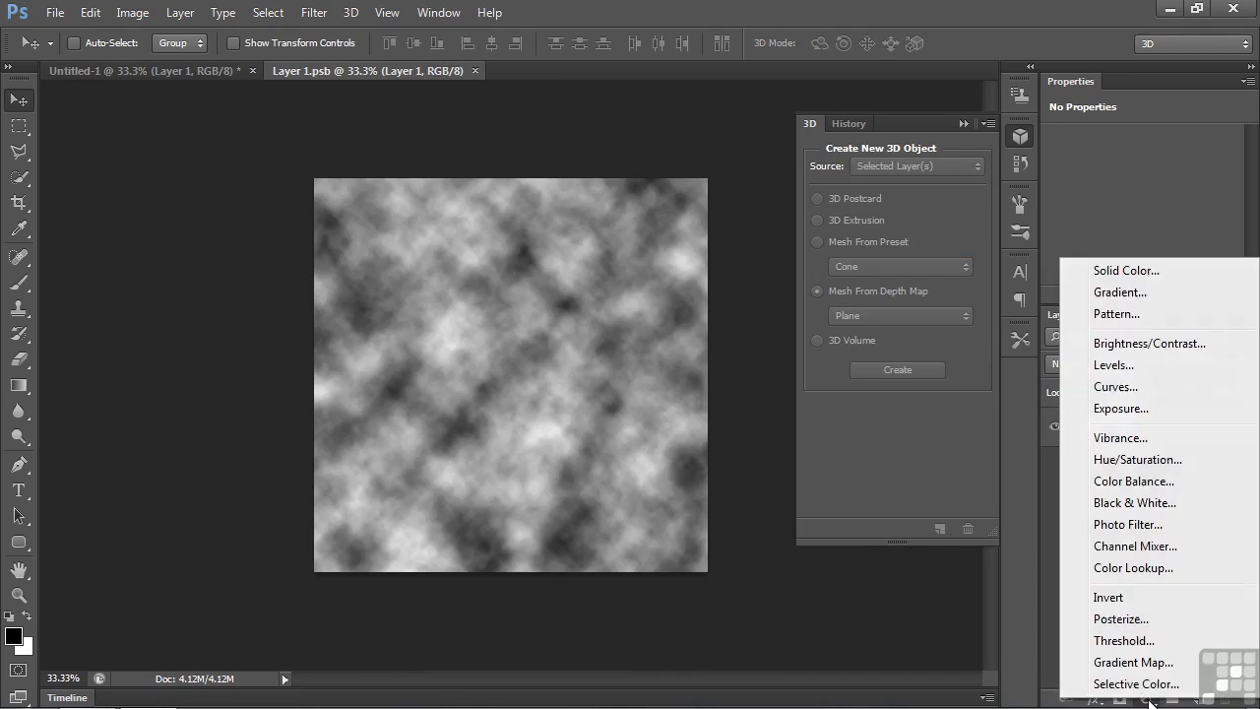
left_click(1117, 365)
Step: Narrow the Levels output range to roughly its middle third, and save and close the depth-map texture
left_click_drag(1145, 307, 1151, 382)
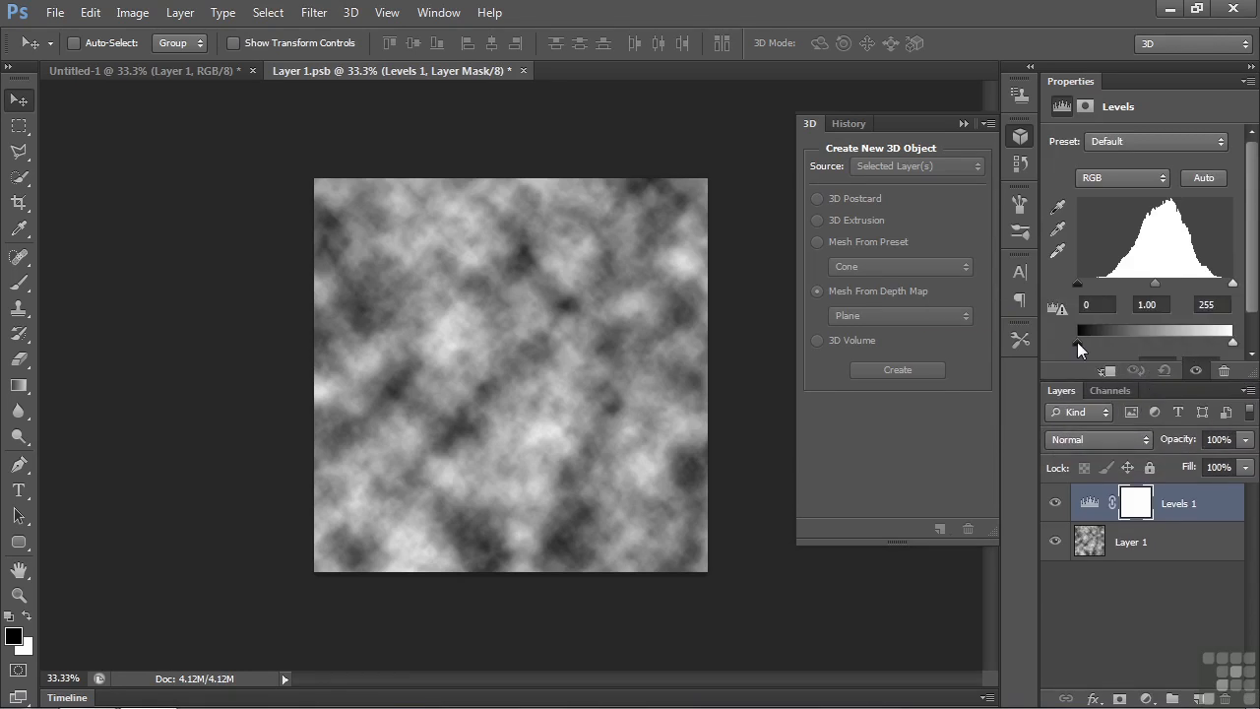
left_click_drag(1078, 342, 1128, 337)
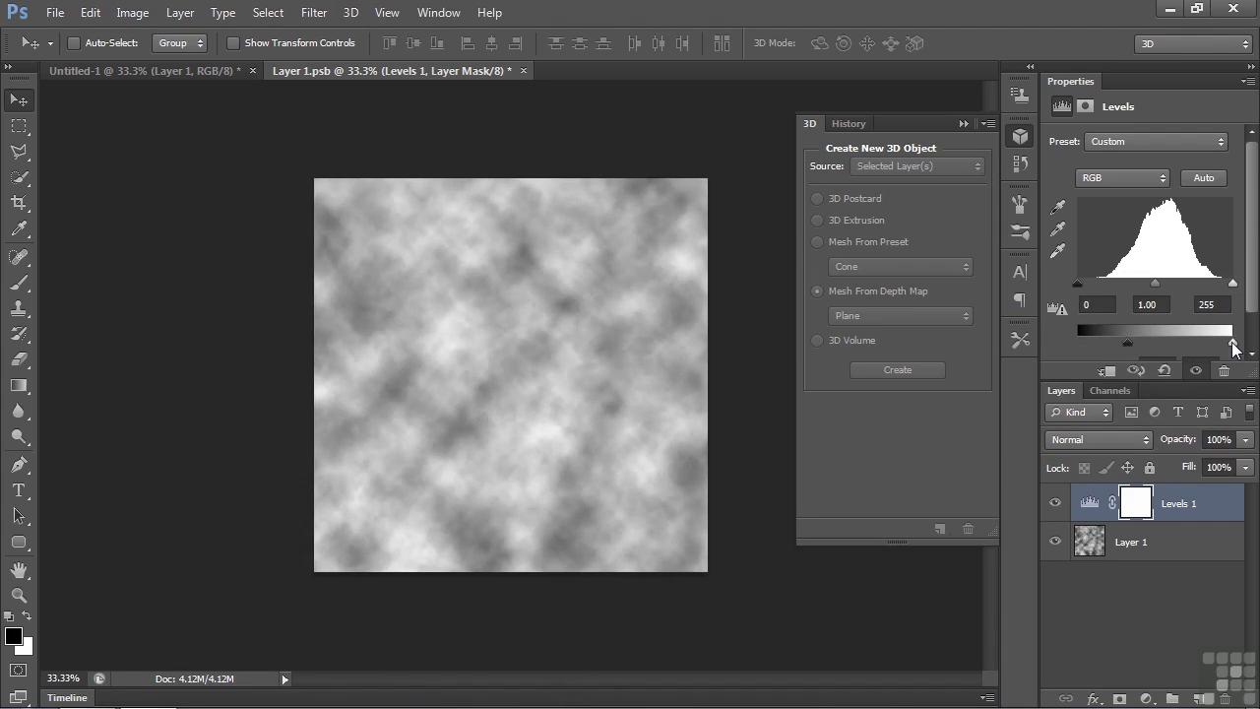
left_click_drag(1233, 342, 1178, 345)
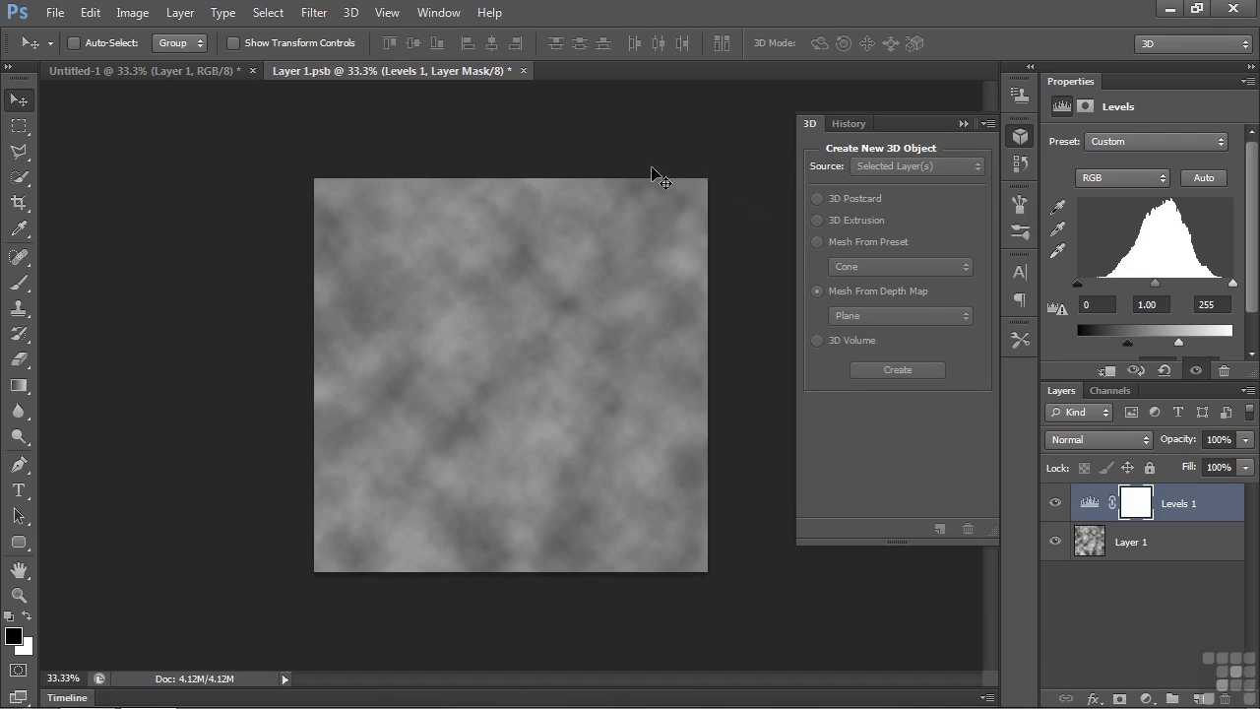
left_click(525, 71)
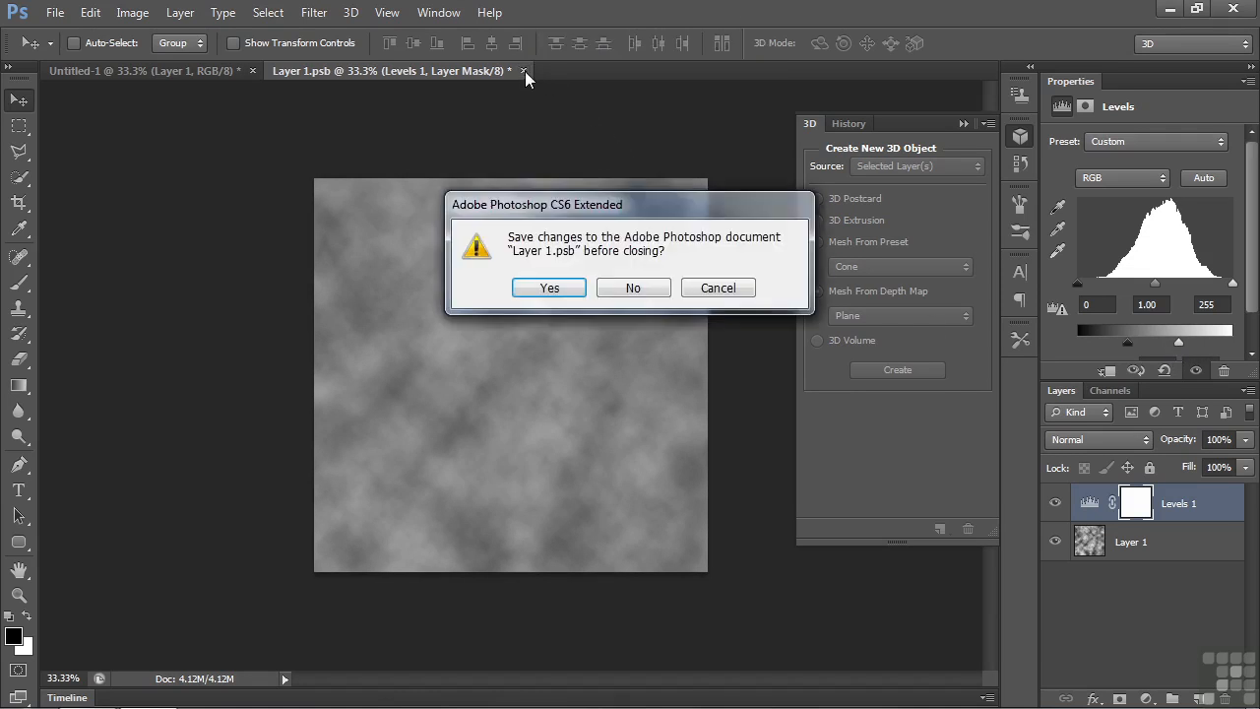
left_click(550, 287)
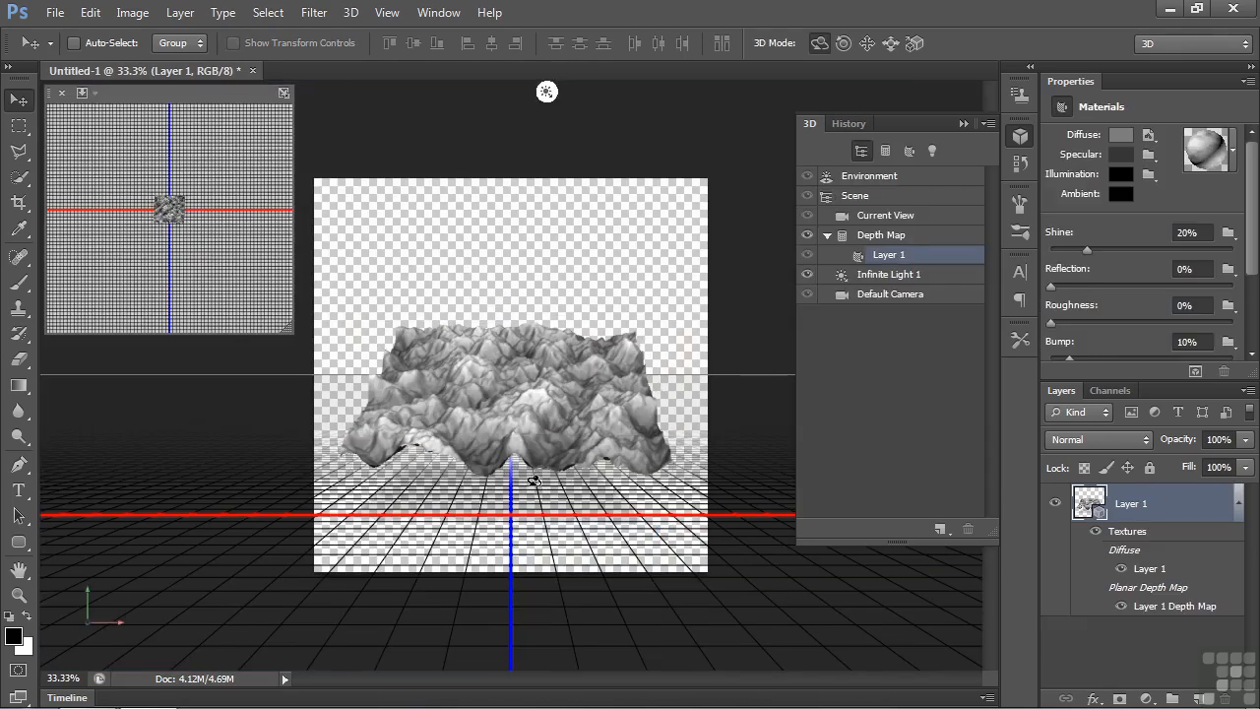
Step: Select the terrain mesh, adjust its tilt slightly, and scale it up uniformly until it extends past both sides of the canvas
left_click(536, 284)
left_click(525, 375)
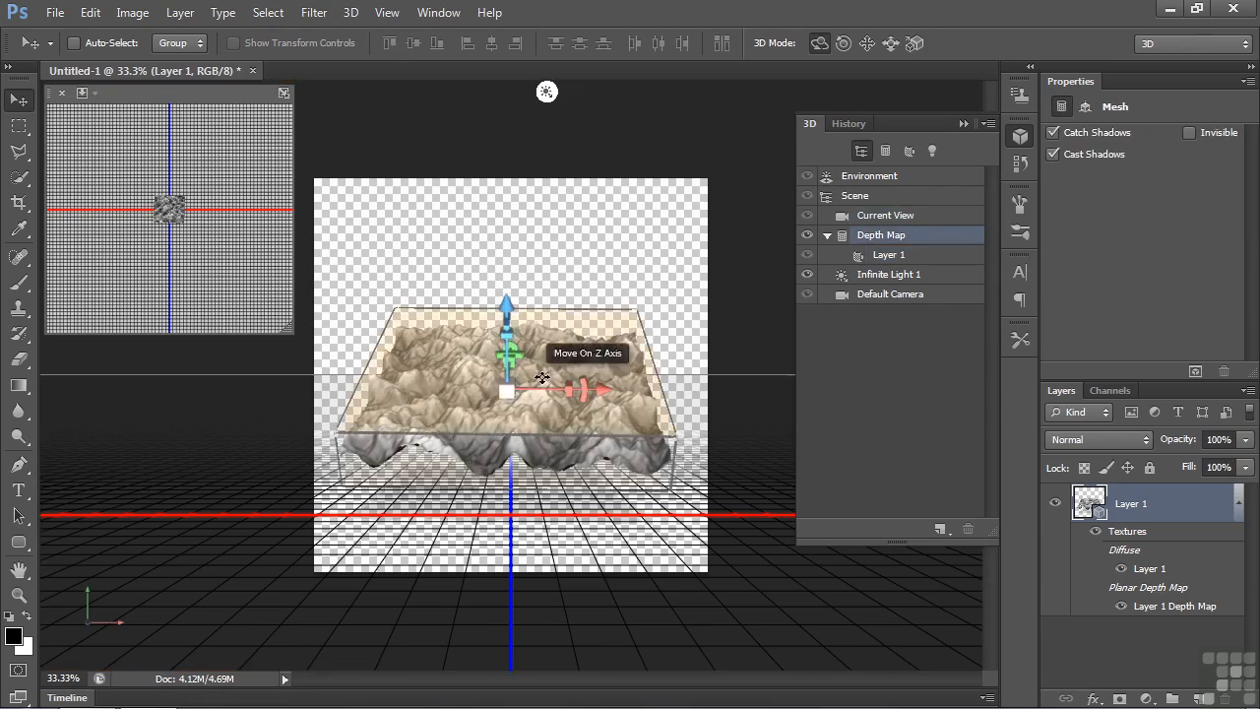
mouse_move(697, 397)
left_mouse_down()
mouse_move(698, 417)
mouse_move(698, 279)
mouse_move(700, 406)
left_mouse_up()
left_click_drag(508, 392, 652, 391)
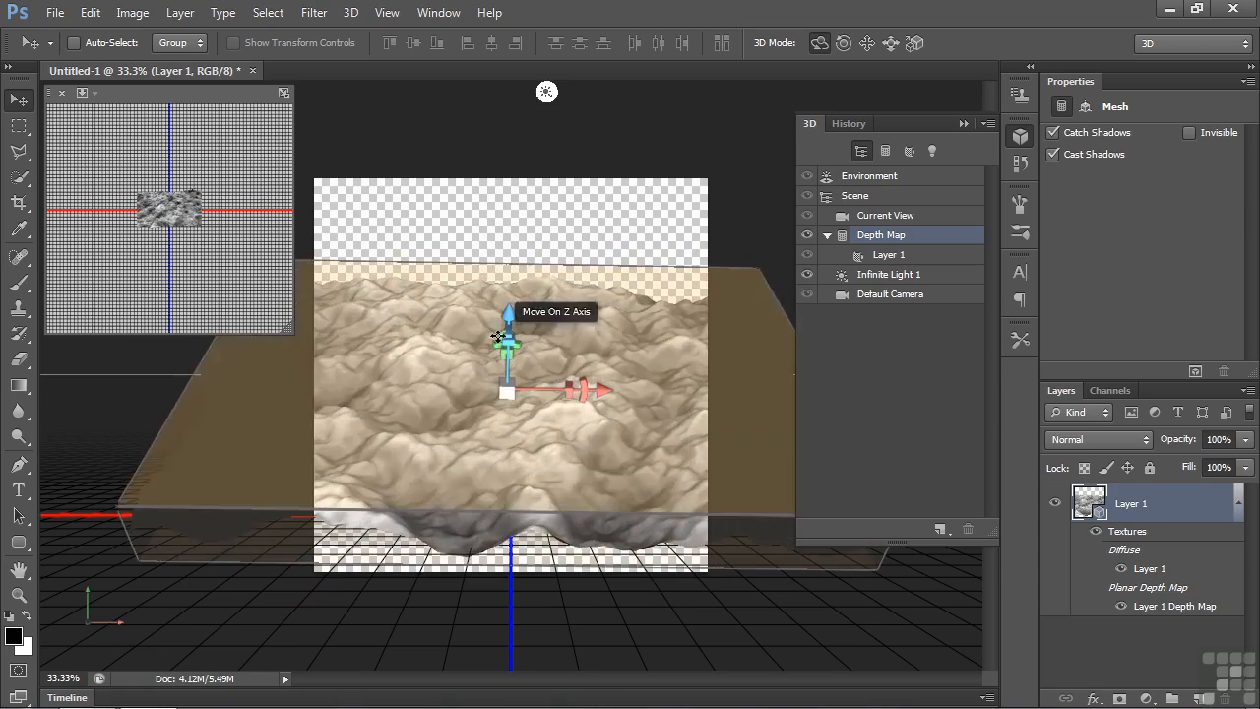
Step: Move the enlarged terrain mesh down until it fills the lower part of the canvas, and deselect it
left_click(867, 43)
left_click_drag(585, 214, 588, 264)
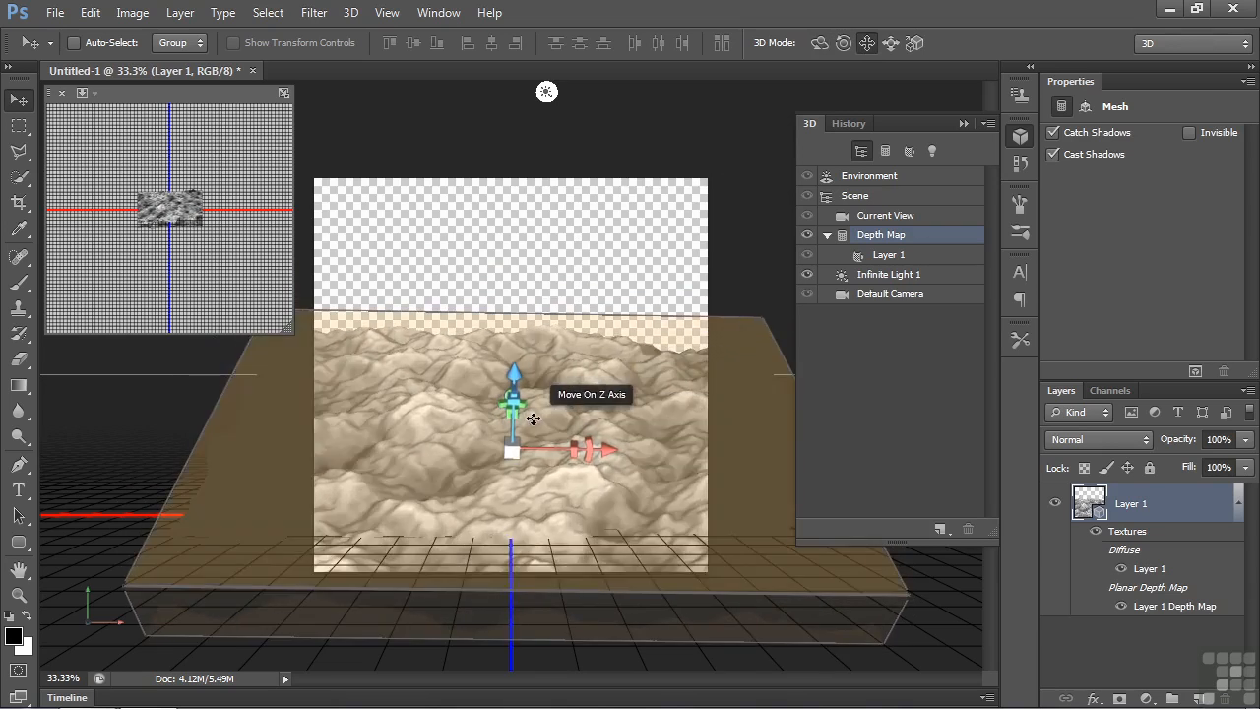
left_click(539, 263)
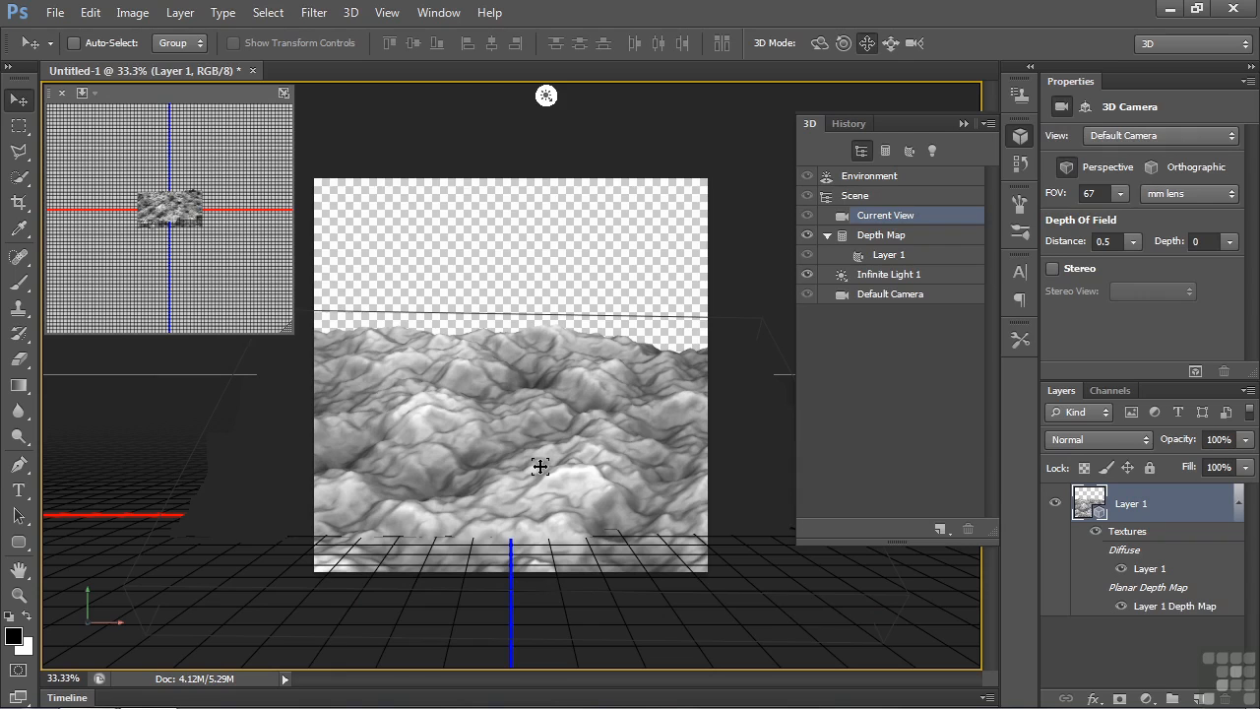
Step: Replace the diffuse texture of the mesh's Layer 1 material with mars.jpg from the NASA files folder
left_click(885, 257)
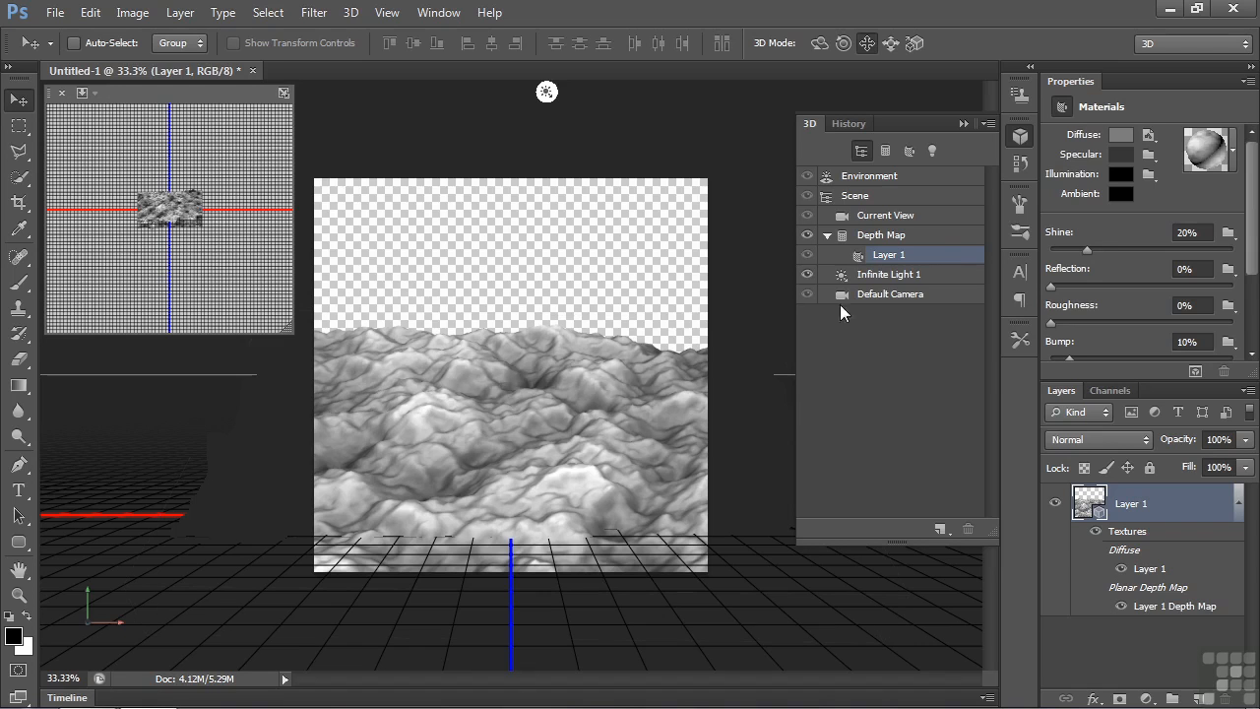
left_click(1156, 137)
left_click(1104, 237)
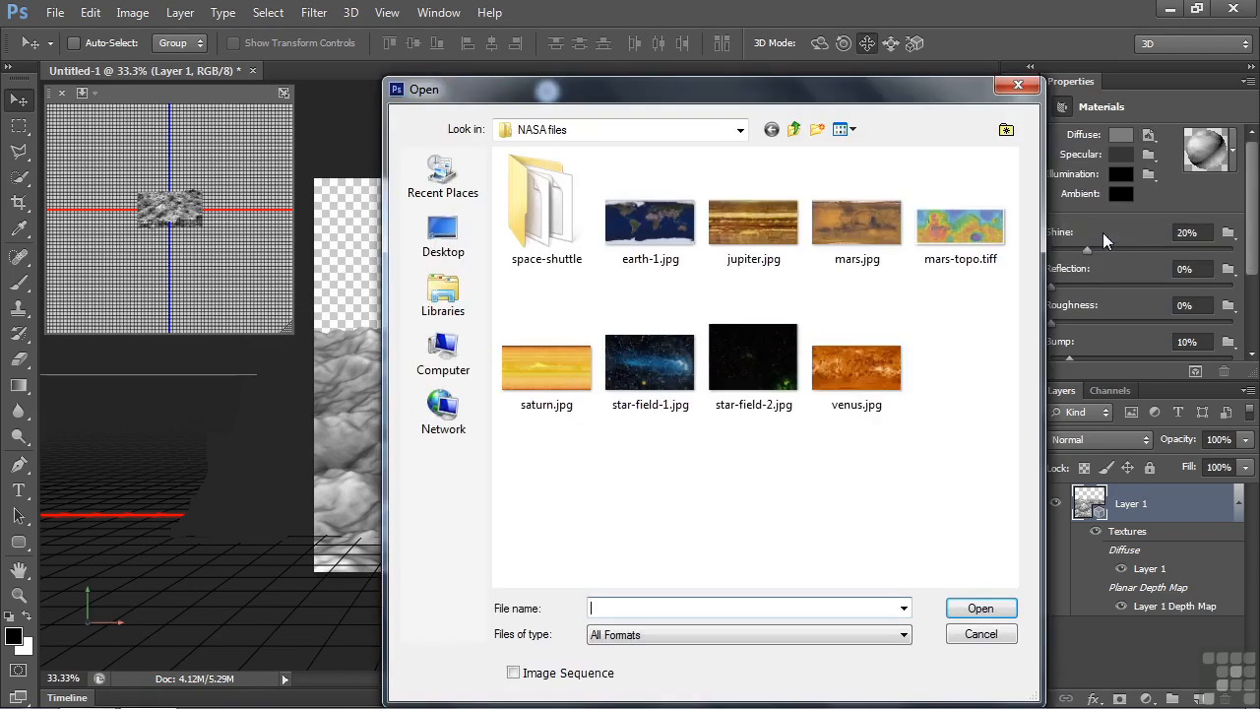
double_click(851, 225)
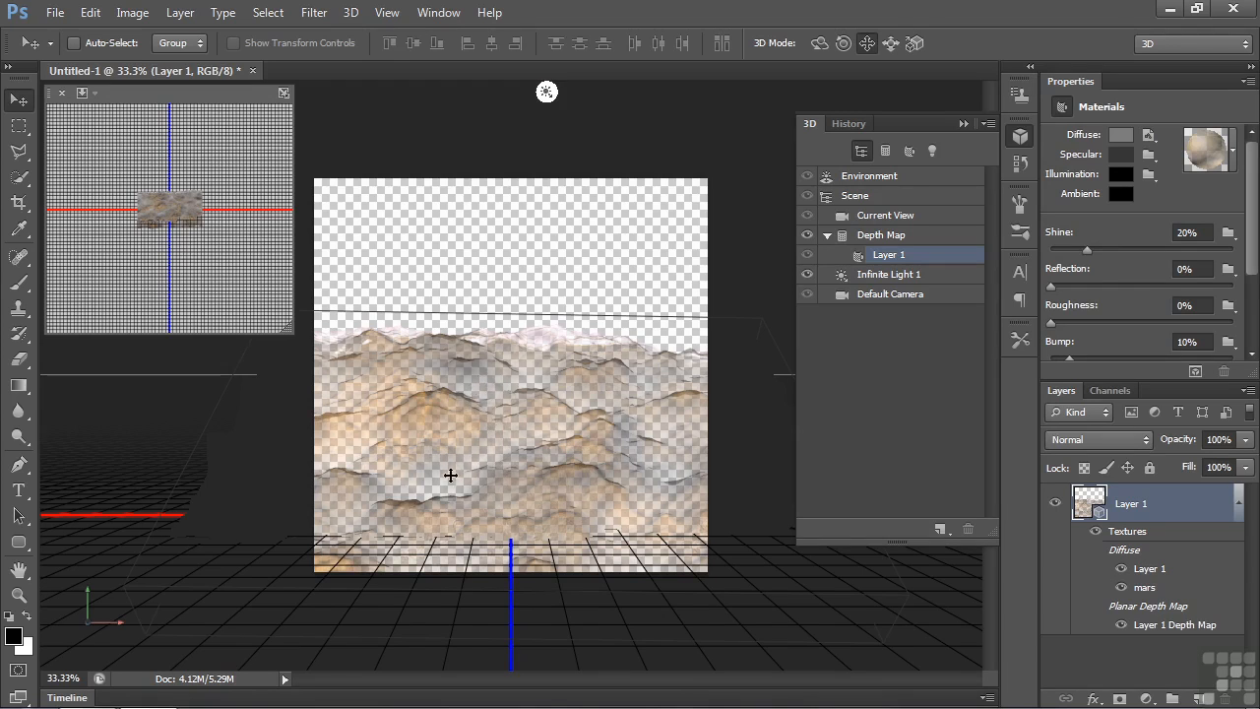
Step: Inspect the clouds image used as the material's opacity texture and remove that texture from the material
left_click_drag(1147, 381, 1154, 490)
left_click(1230, 381)
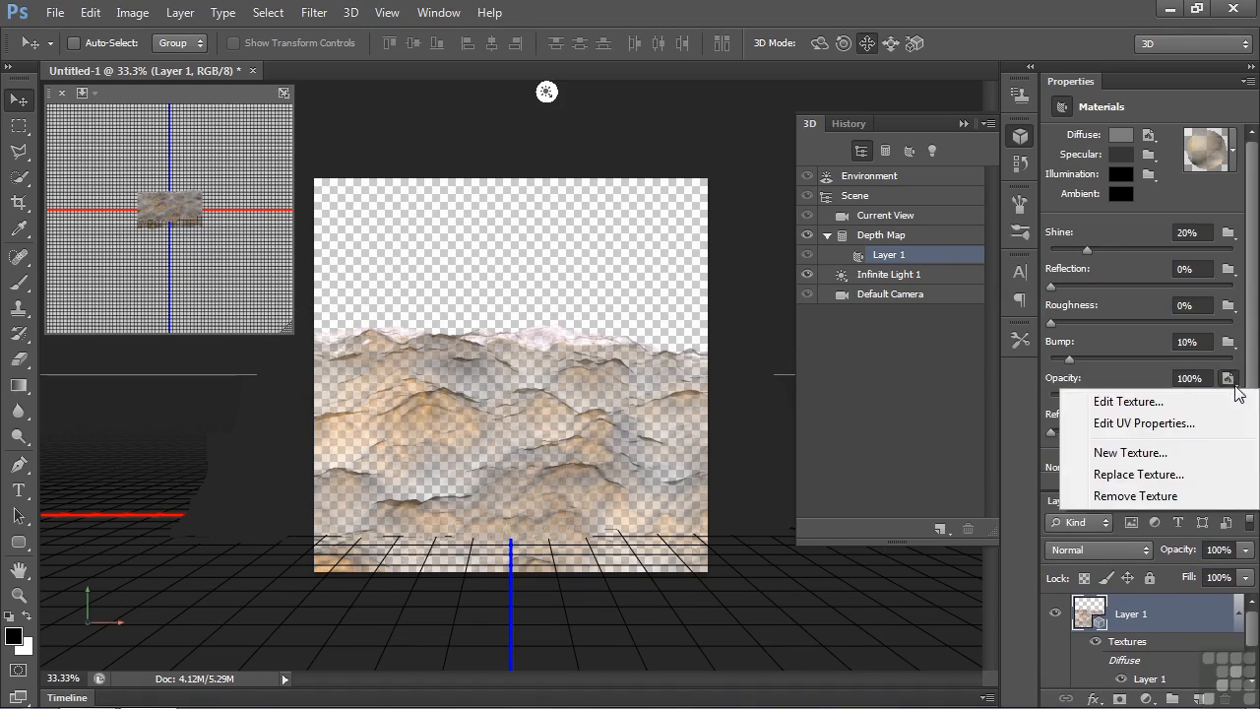
left_click(1166, 402)
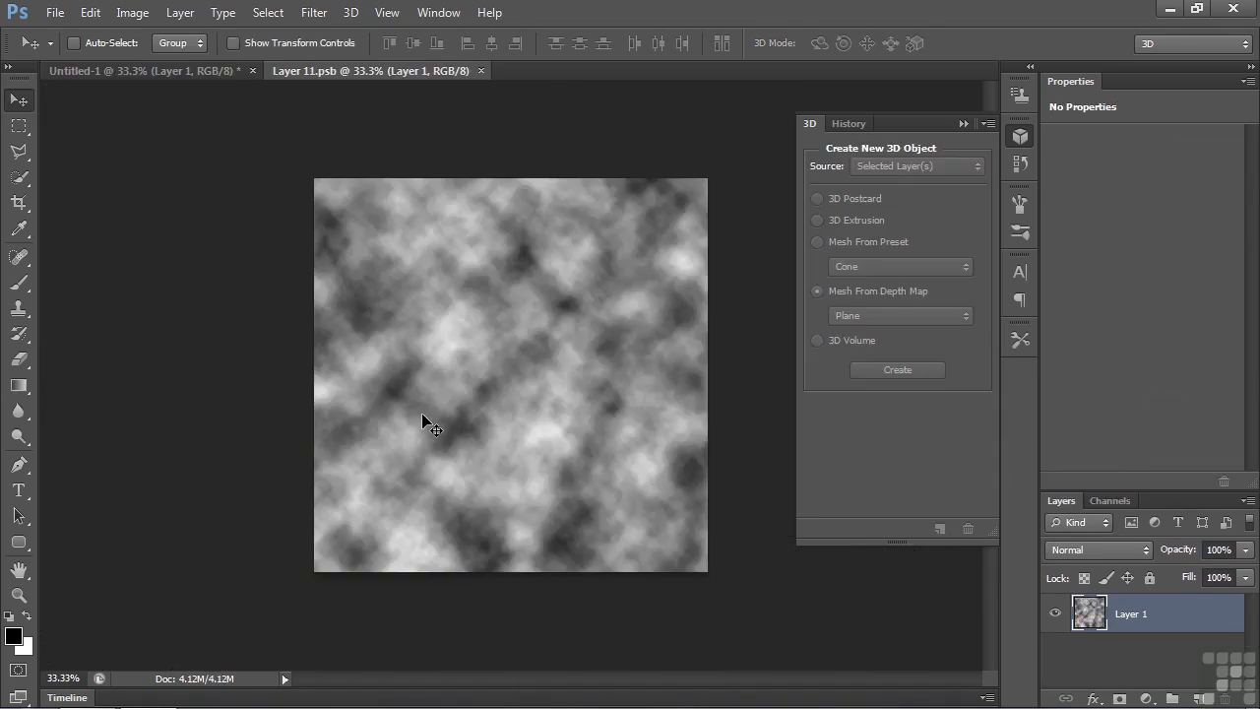
left_click(481, 71)
left_click(1229, 380)
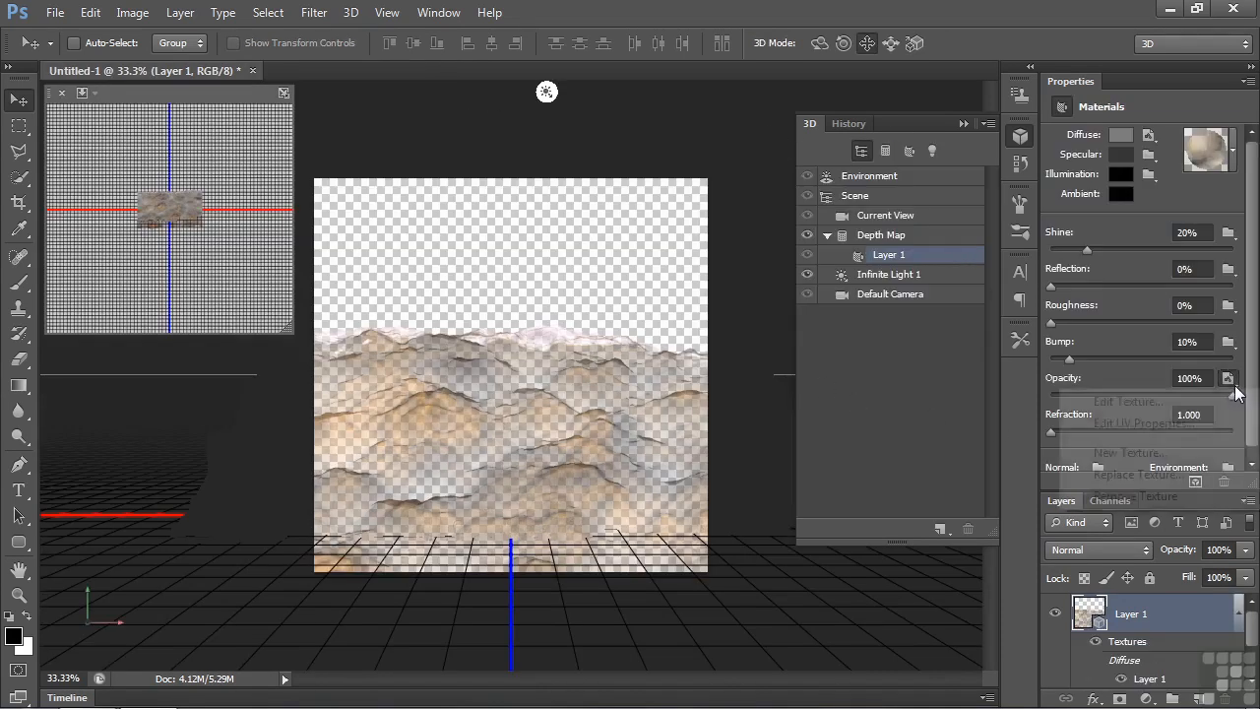
left_click(1136, 496)
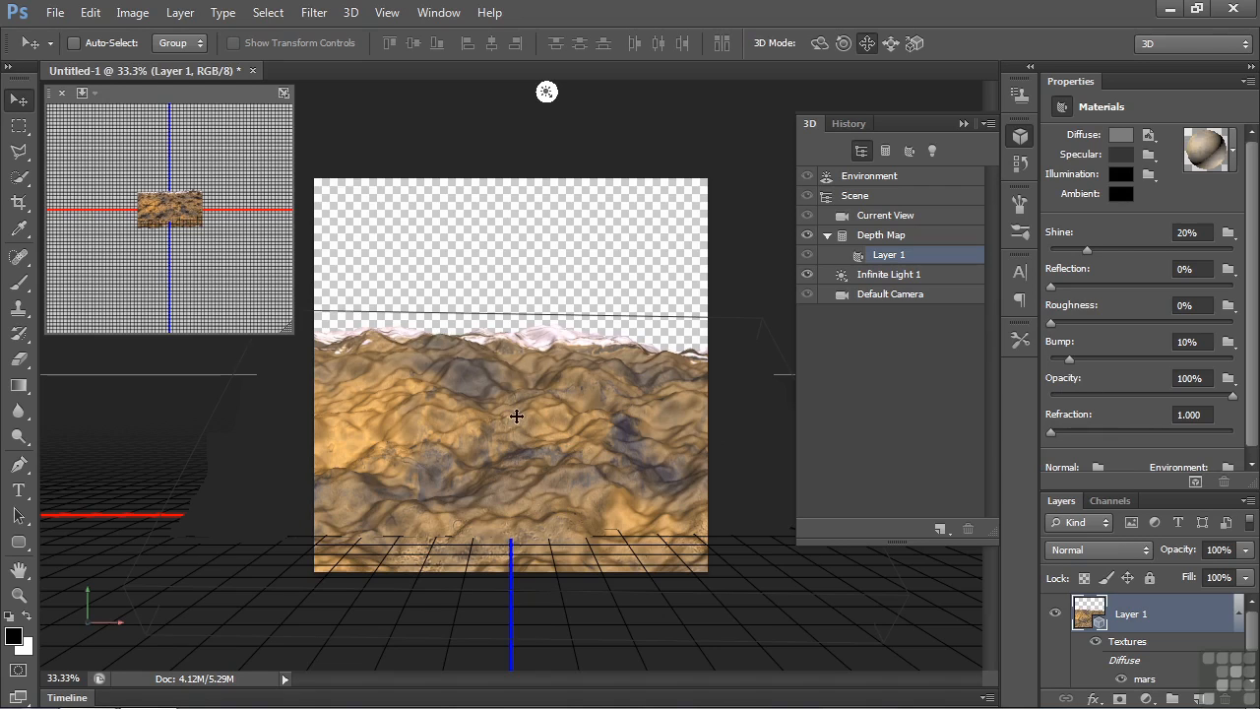
Step: Open the mars diffuse texture for editing and convert its Background into a regular layer
left_click(1149, 135)
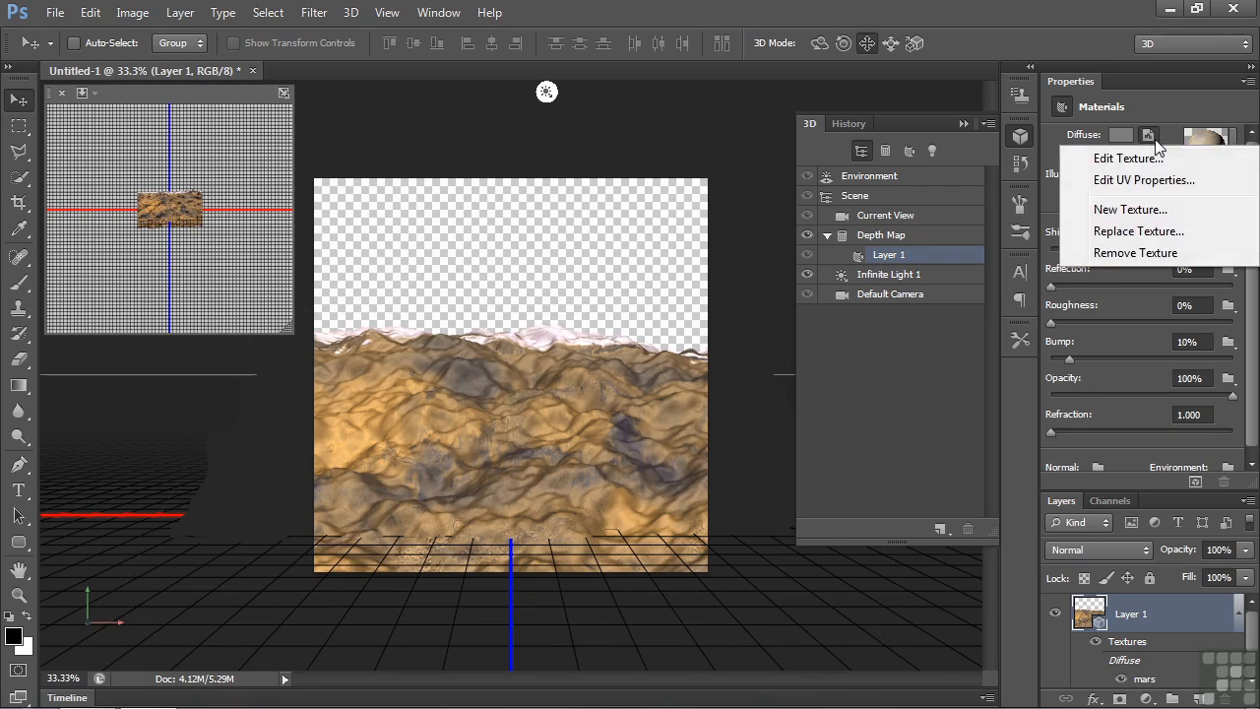
left_click(1152, 155)
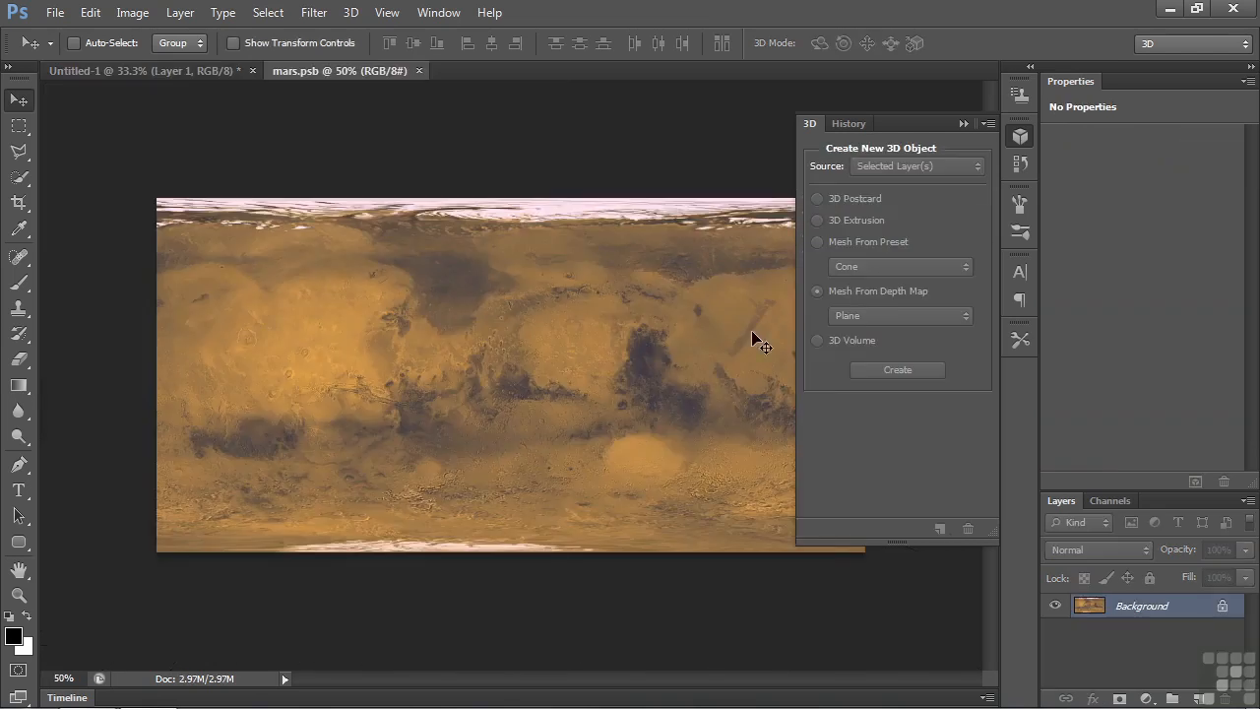
double_click(1178, 615)
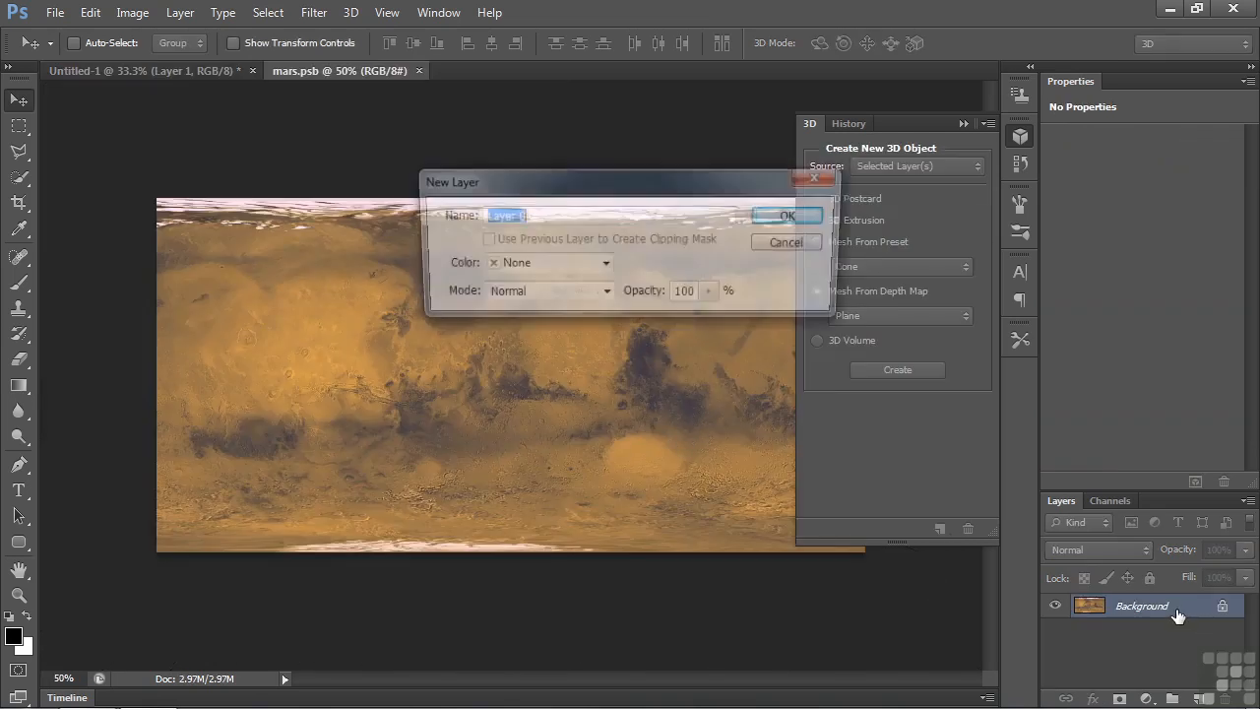
left_click(795, 217)
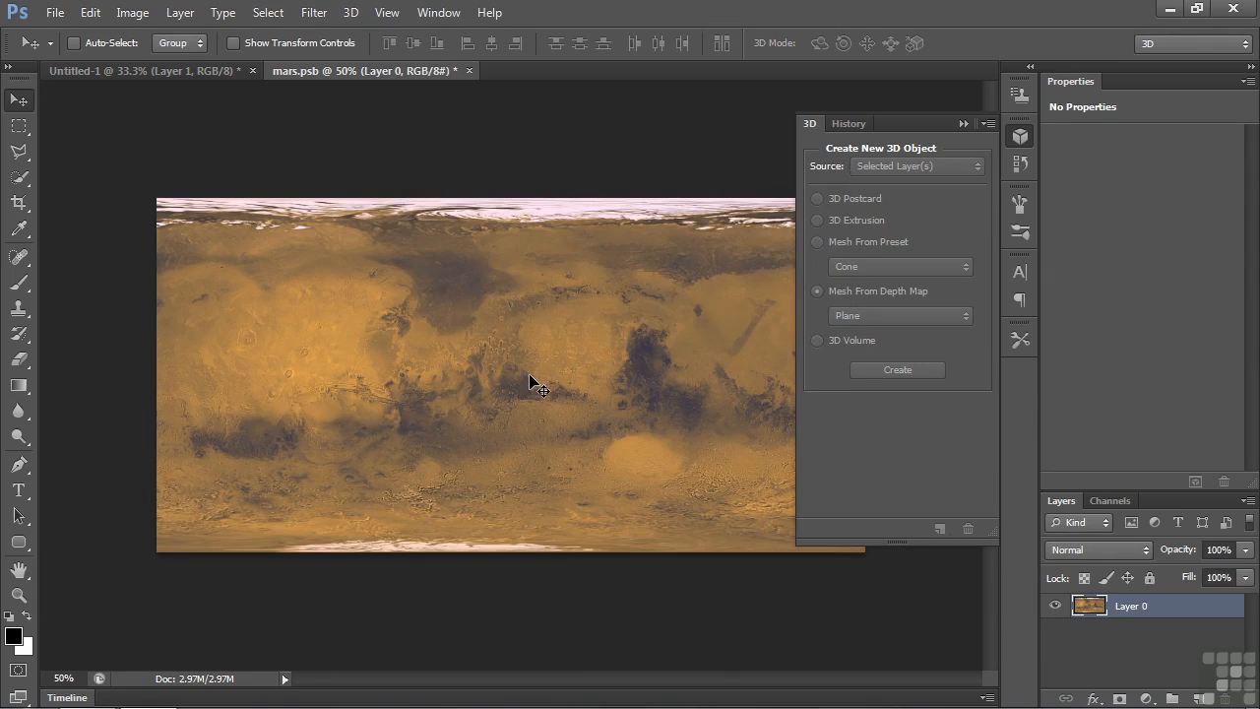
Step: Stretch the Mars layer's height to about 119%, past the upper and lower canvas edges, and save and close the texture
key("ctrl+t")
left_click_drag(512, 198, 512, 166)
left_click_drag(511, 554, 511, 583)
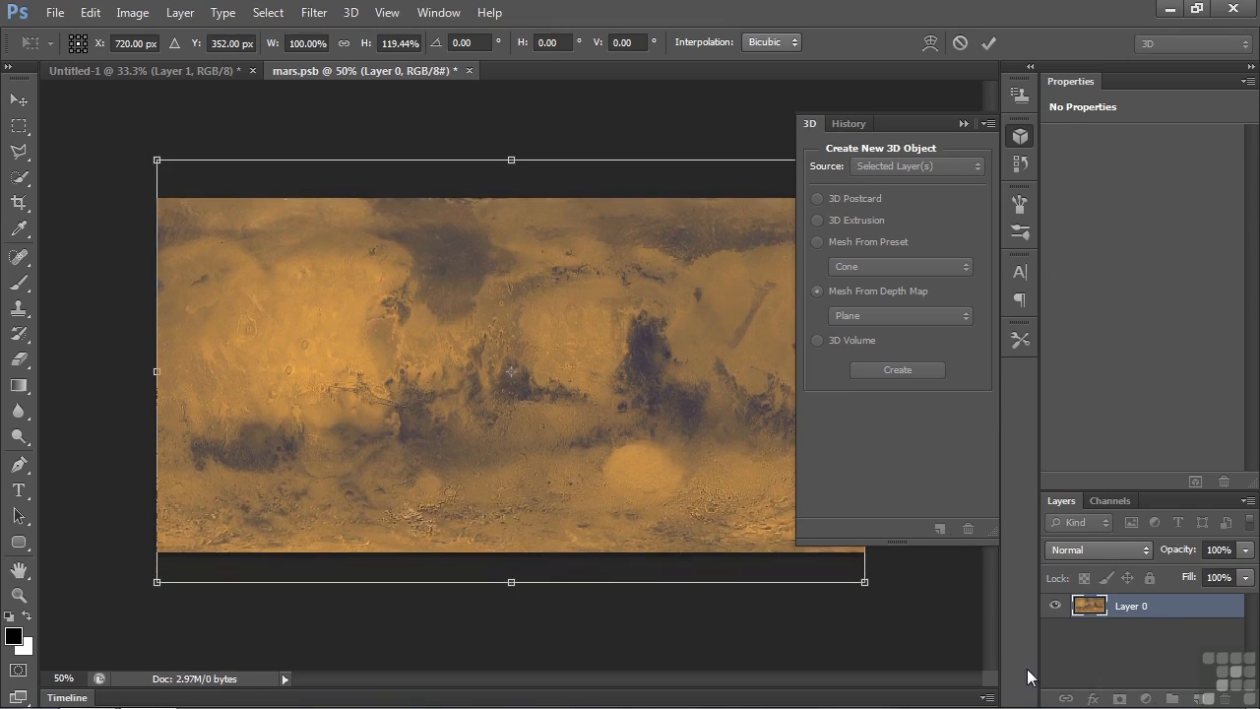
key("Return")
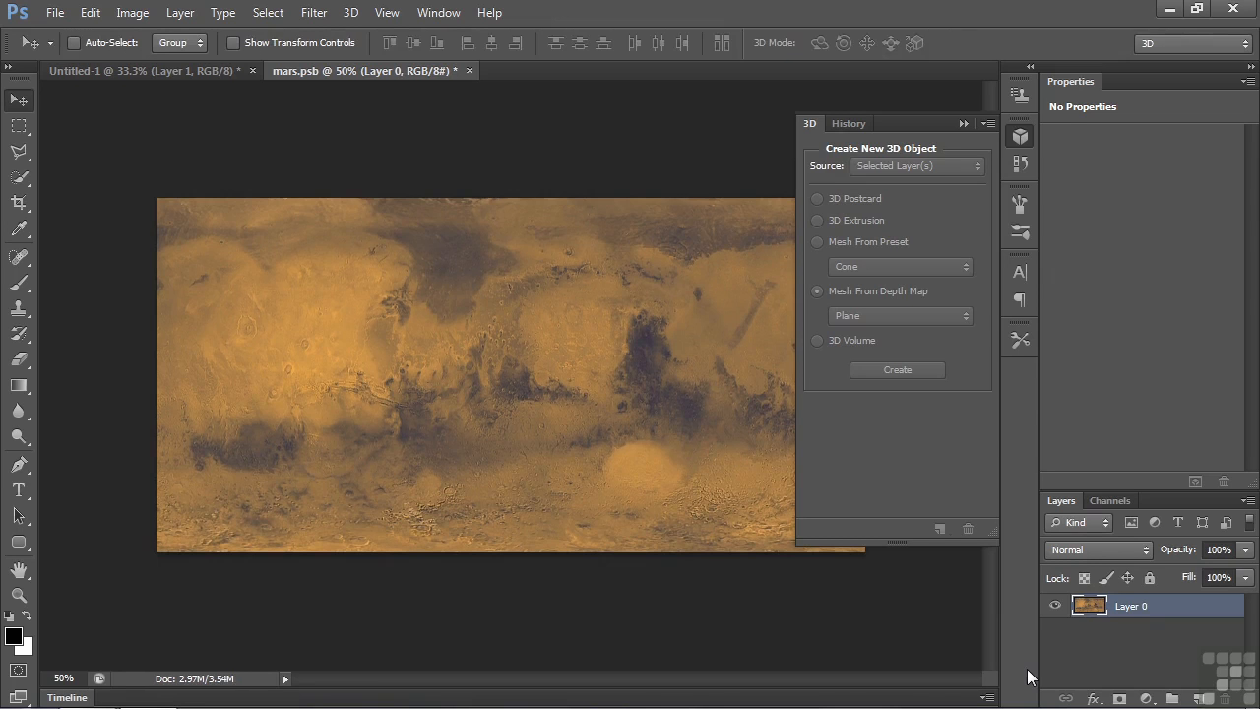
left_click(469, 71)
left_click(547, 288)
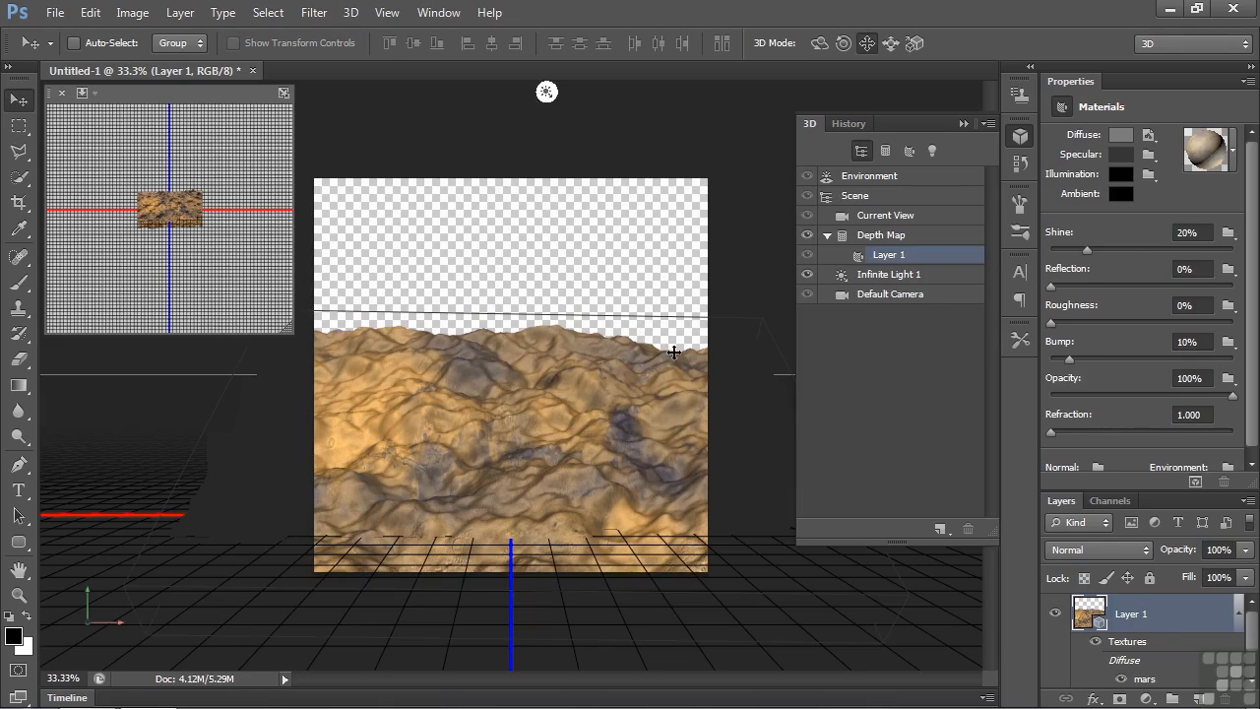
Step: Add a new empty layer and place it beneath the 3D terrain layer in the stacking order
left_click(594, 313)
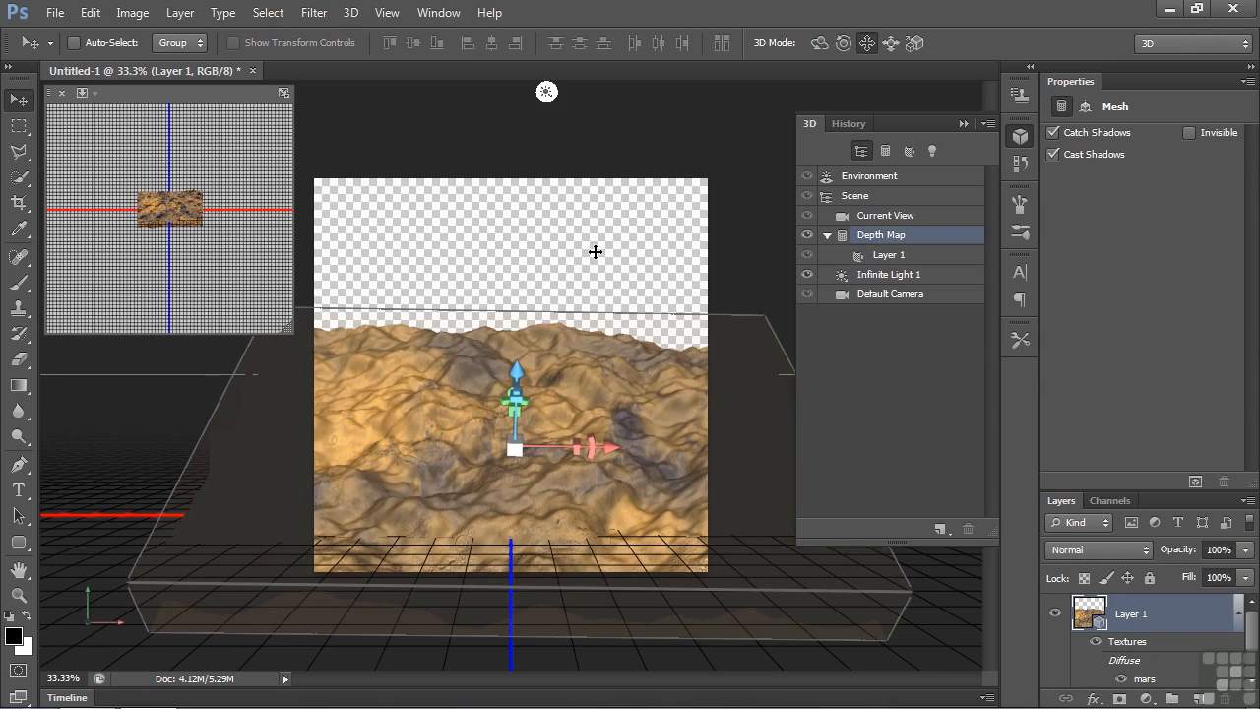
left_click(1200, 699)
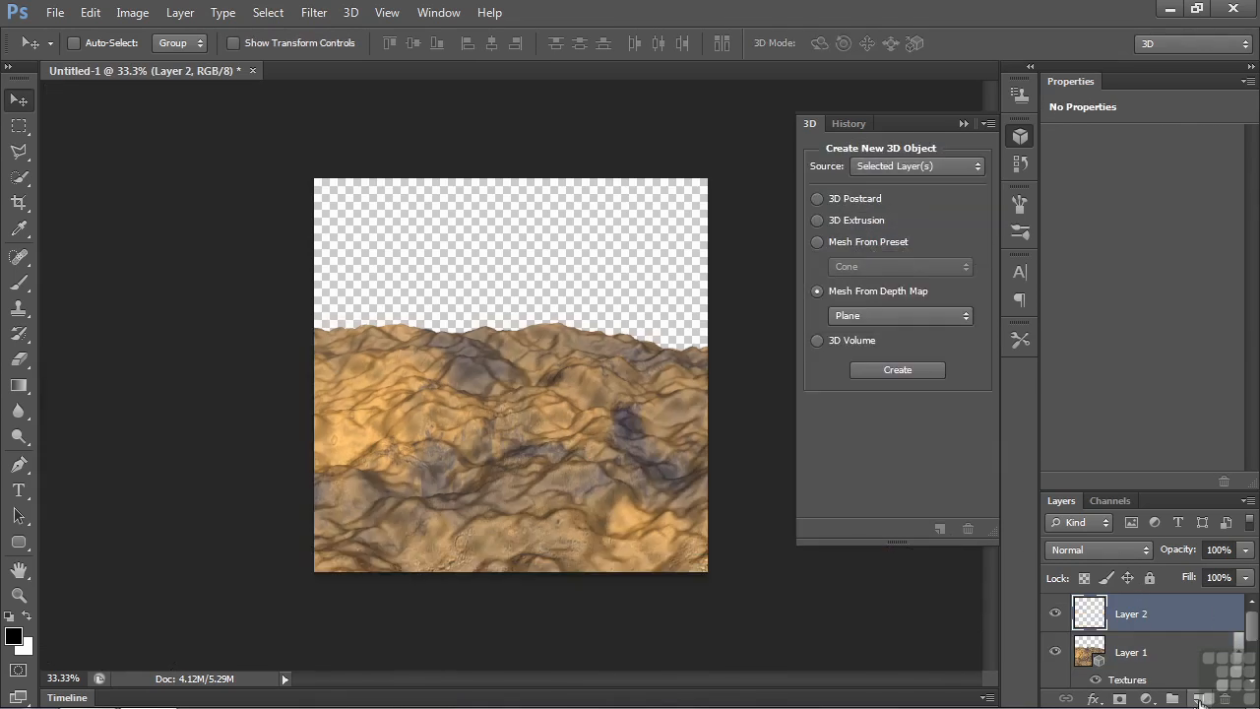
left_click_drag(1187, 494, 1185, 382)
left_click_drag(1140, 501, 1126, 656)
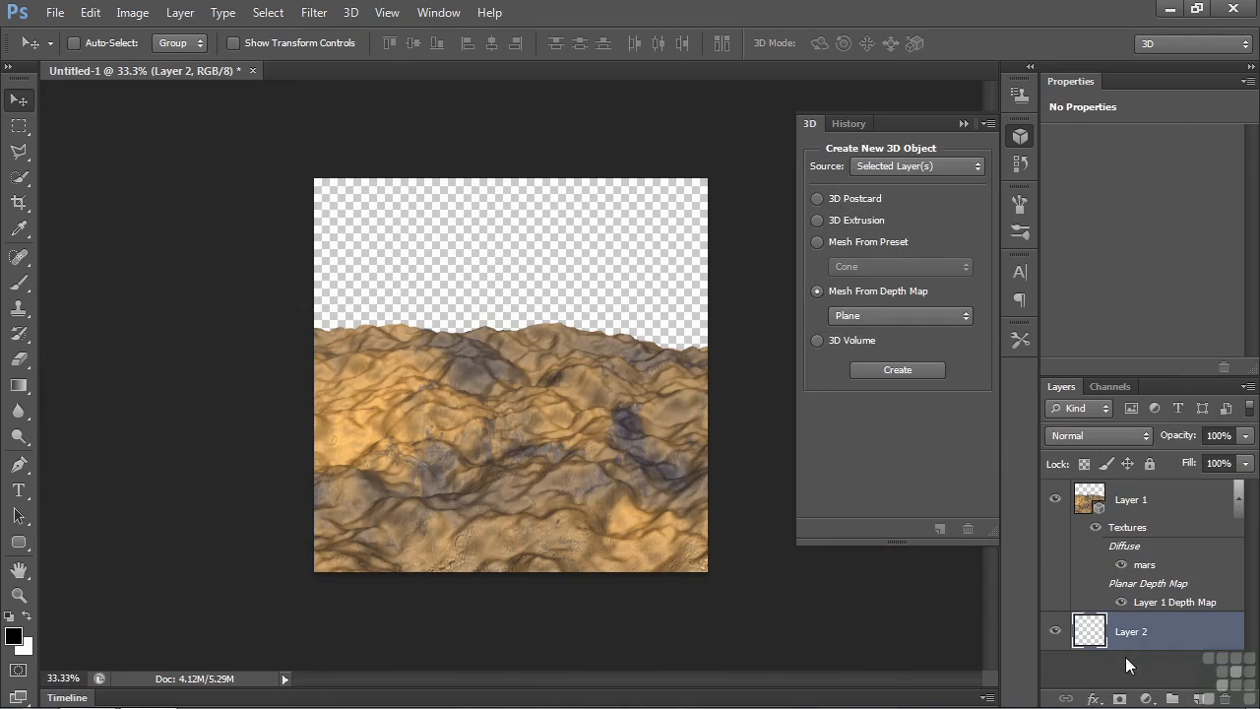
Step: Set the foreground color to a strong burnt orange with a hue of 25°
left_click(13, 638)
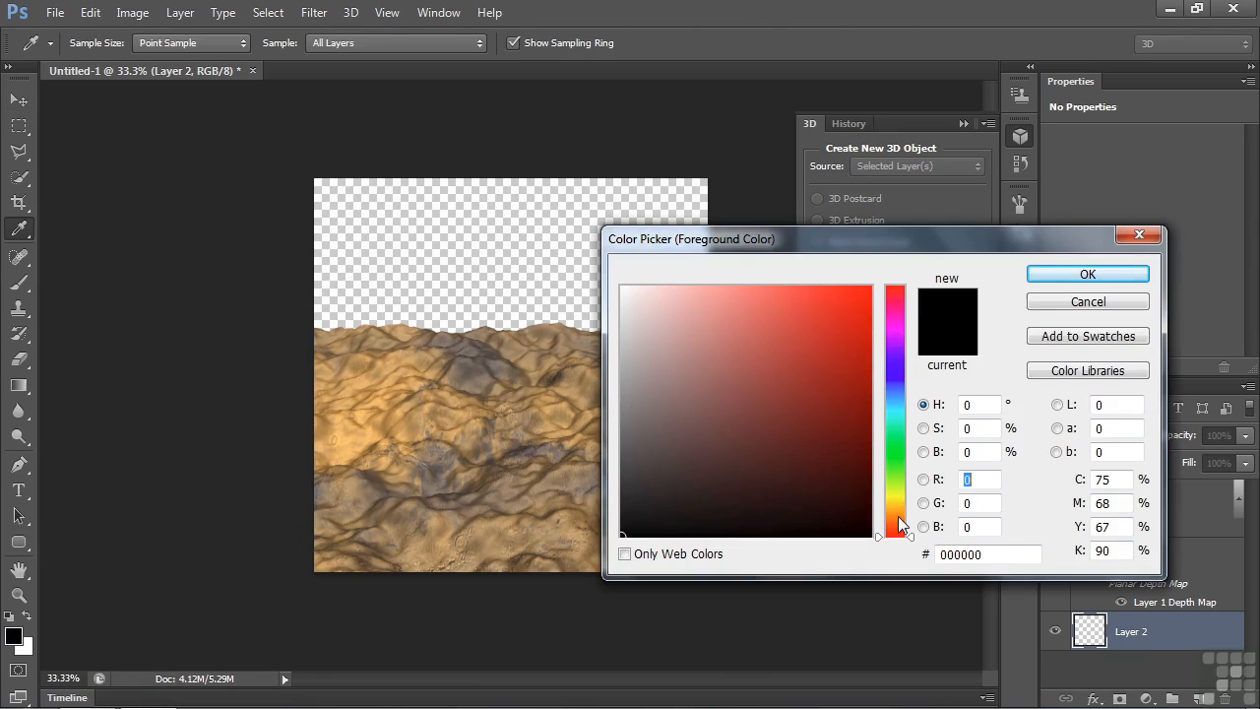
left_click(898, 520)
left_click(847, 354)
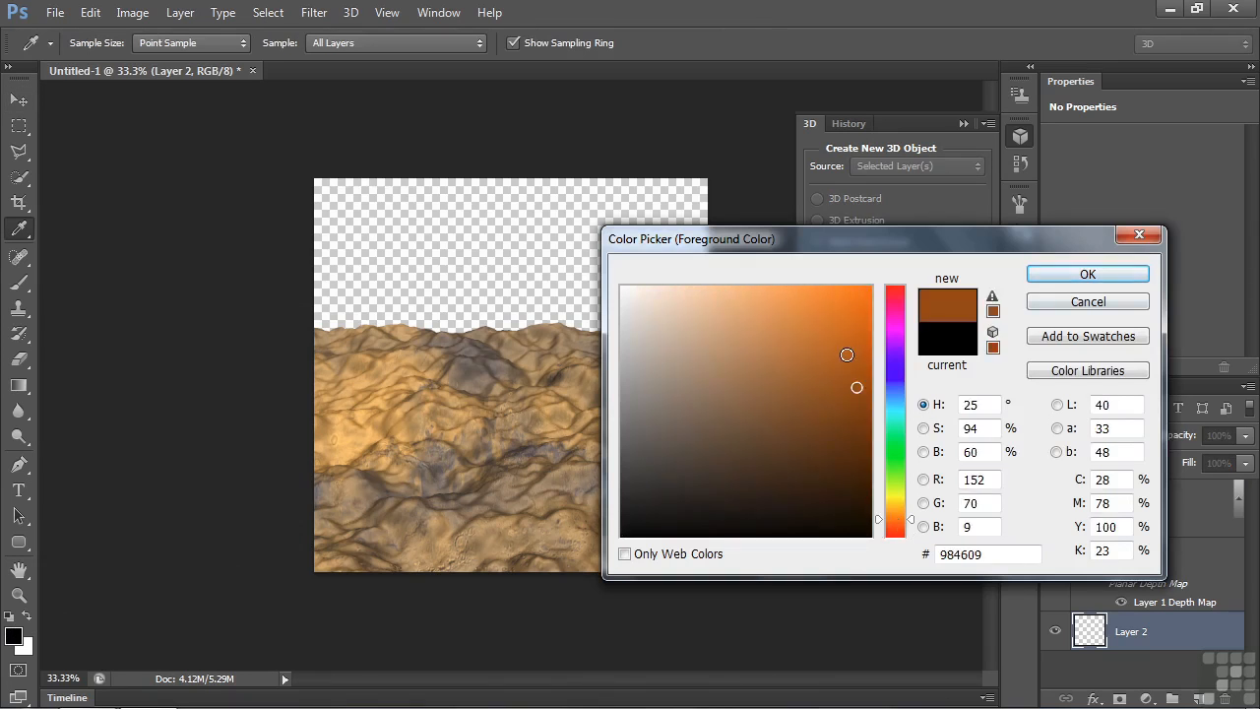
left_click(1111, 278)
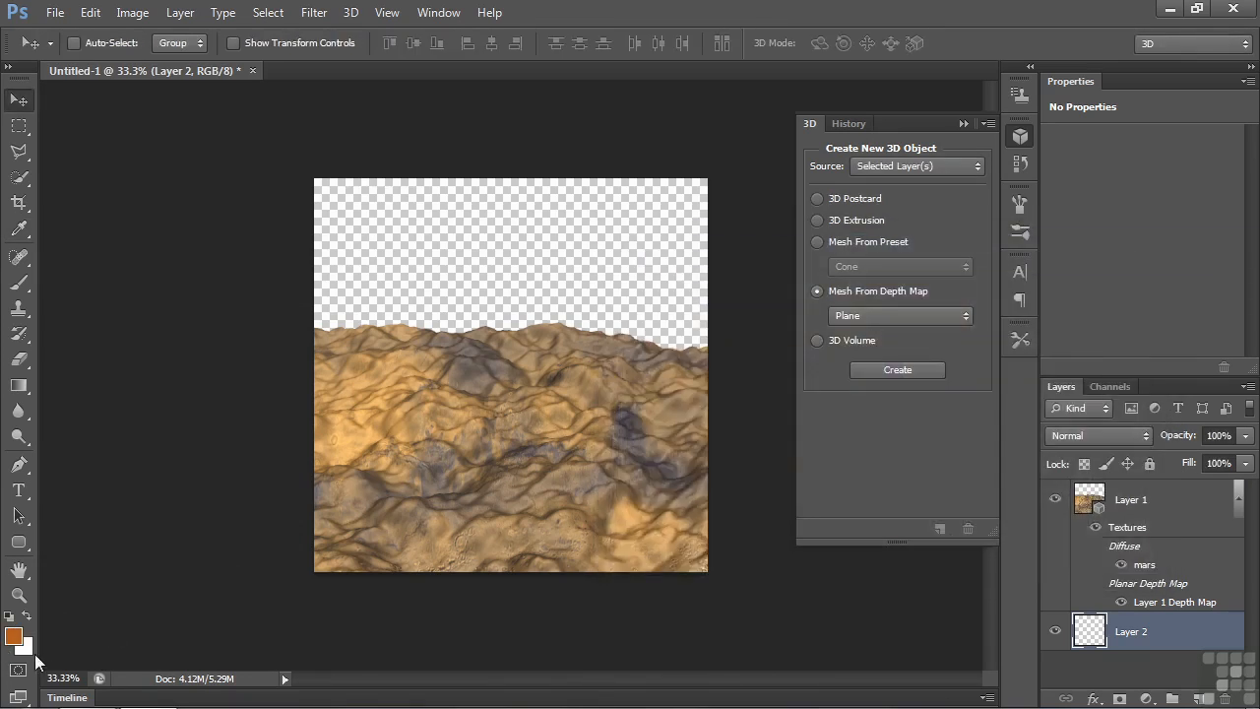
Step: Set the background color to a golden yellow with a hue of 45°
left_click(28, 650)
left_click(897, 499)
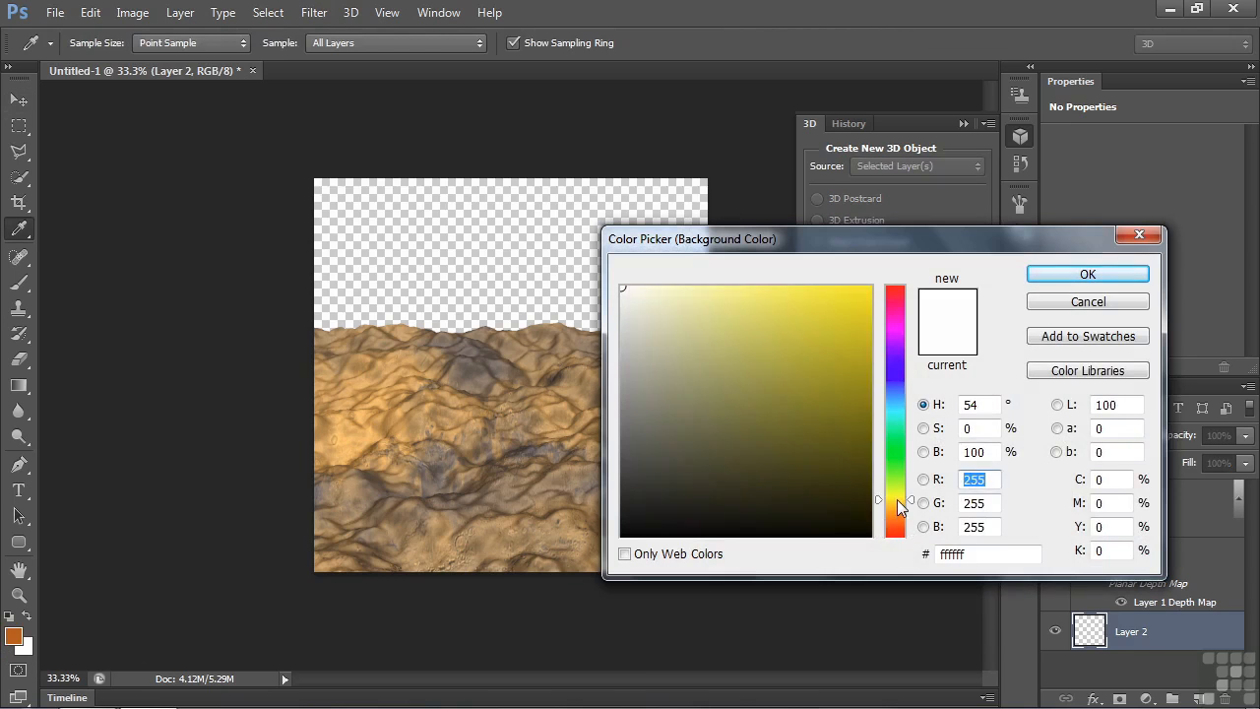
left_click(891, 506)
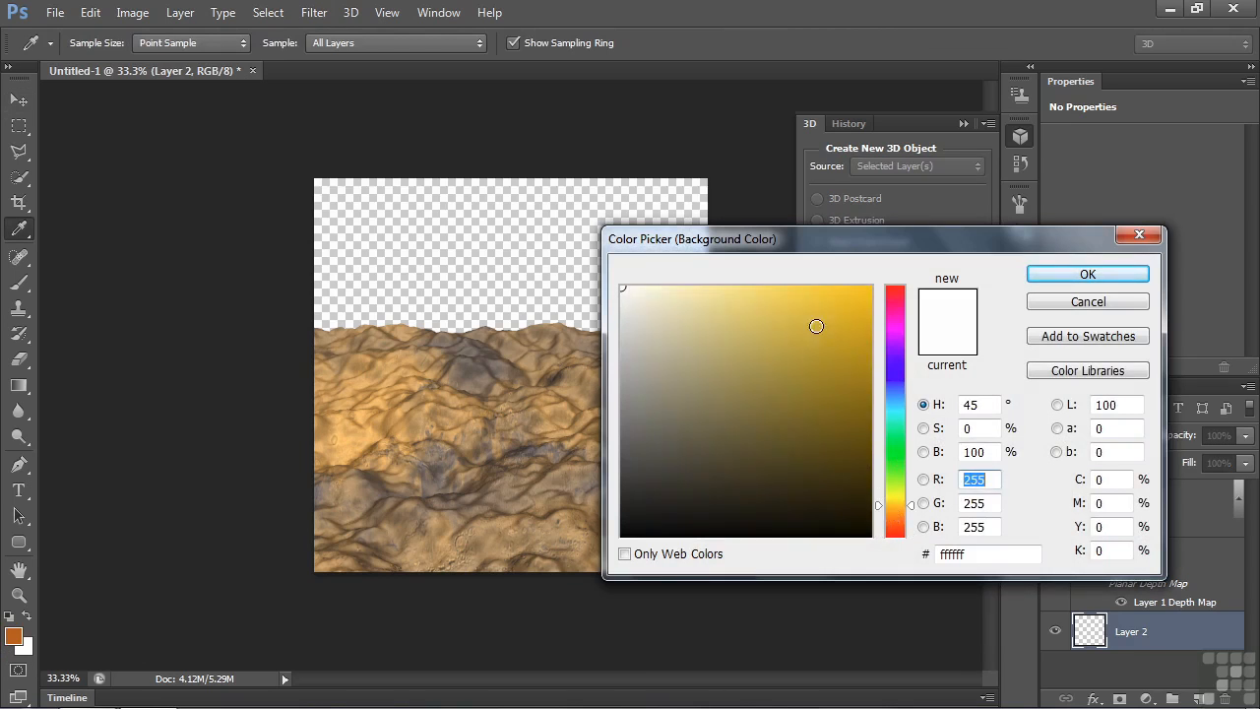
left_click(809, 304)
left_click(1081, 276)
key("v")
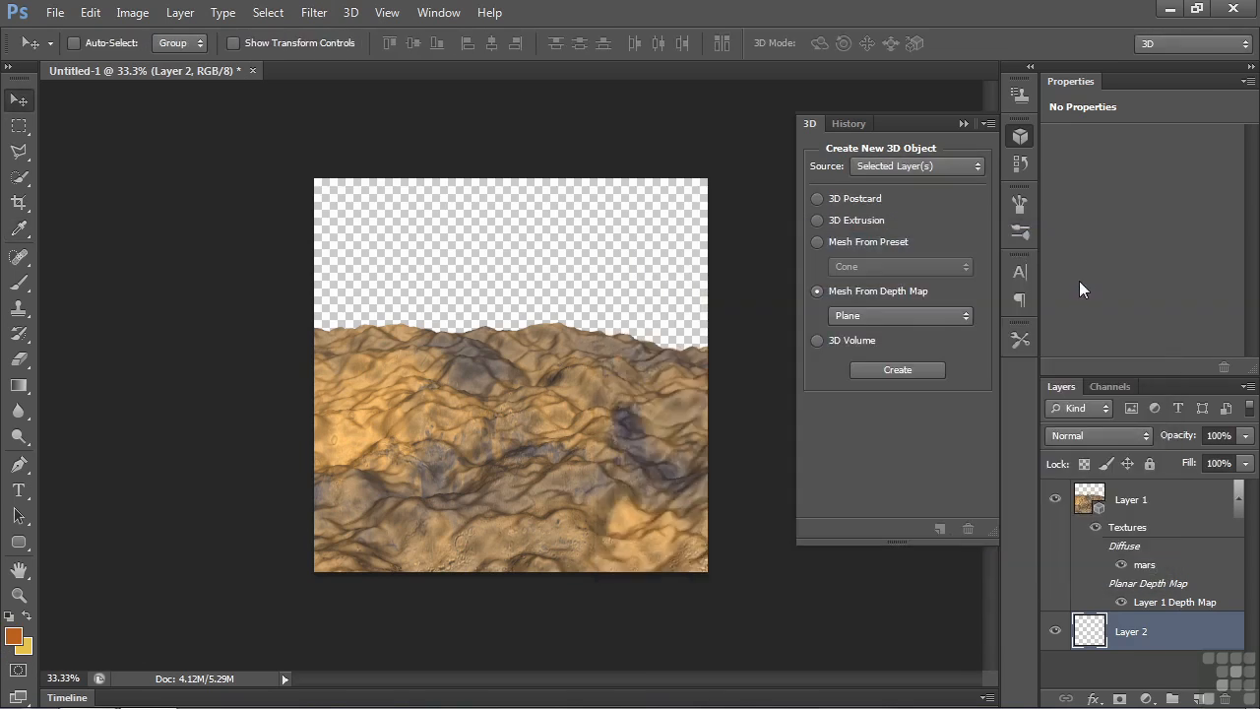
Step: Render clouds in the orange and yellow colors on Layer 2 as the sky behind the terrain
left_click(310, 14)
mouse_move(472, 286)
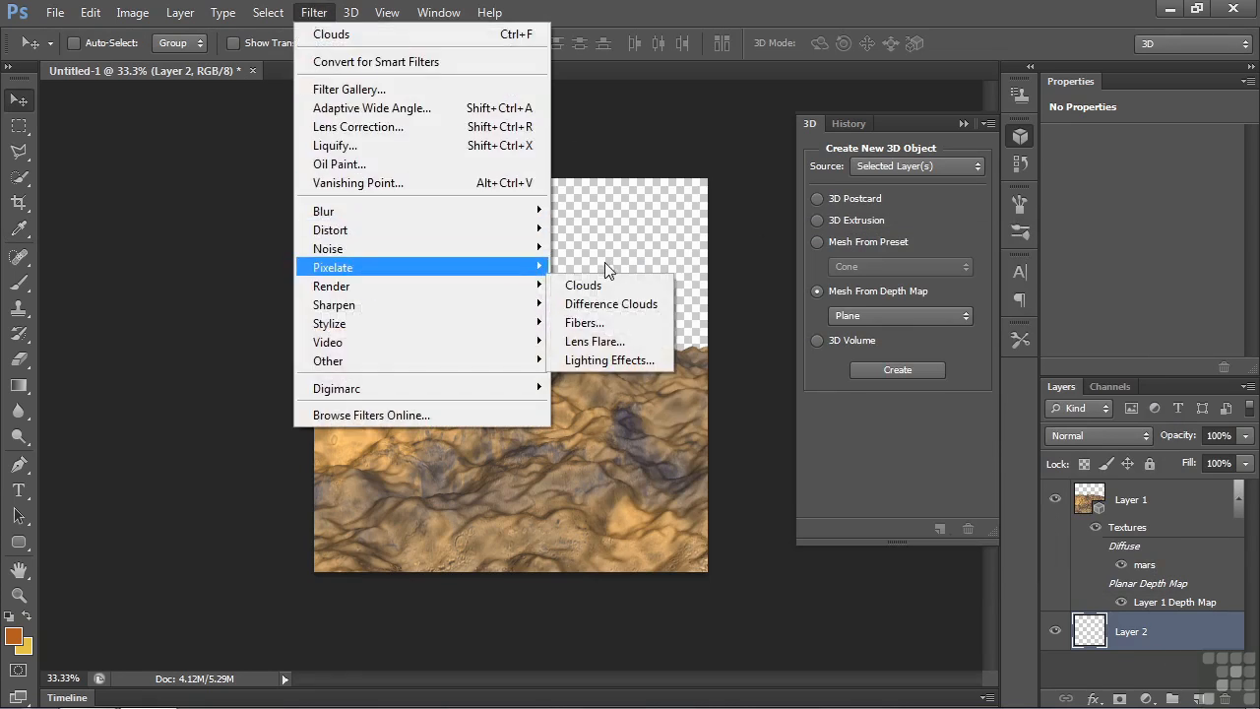
left_click(603, 285)
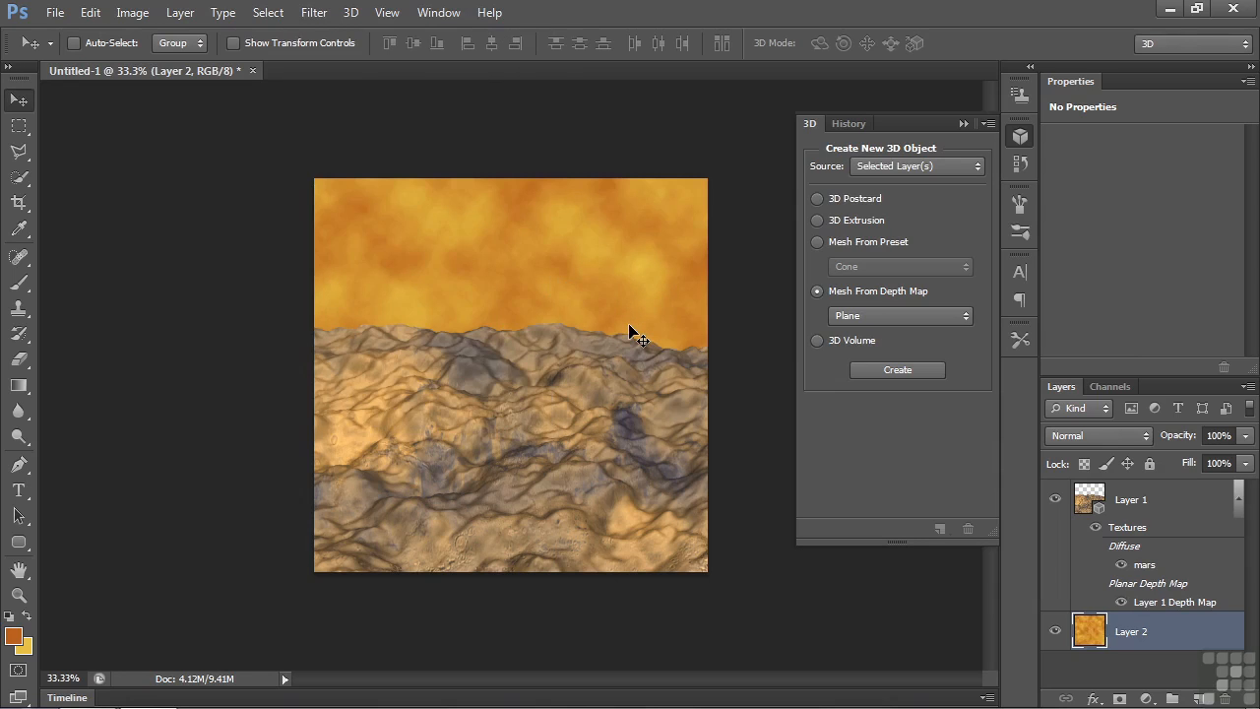